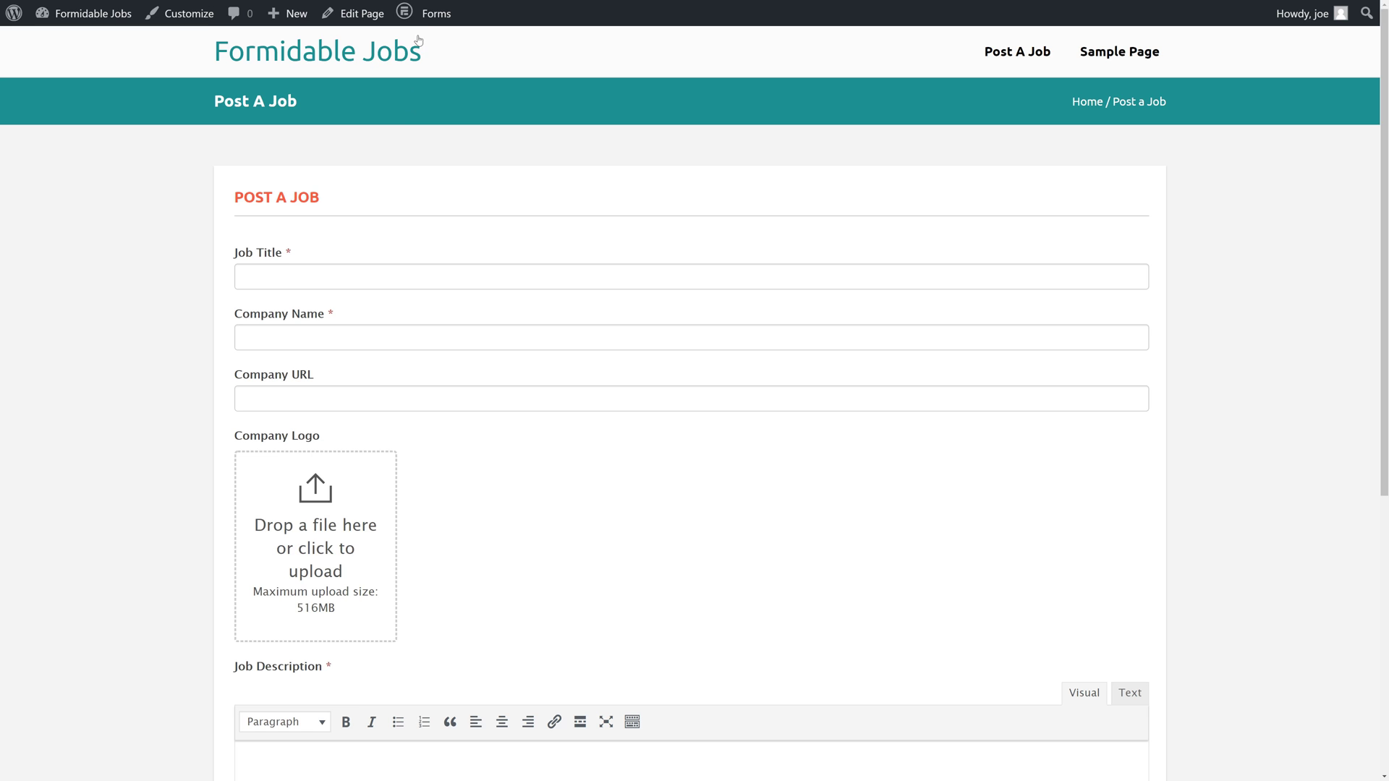
Open the Job Posting form's Form Actions settings and review its Email Notification action.
{"action": "mouse_move", "coordinate": [427, 14]}
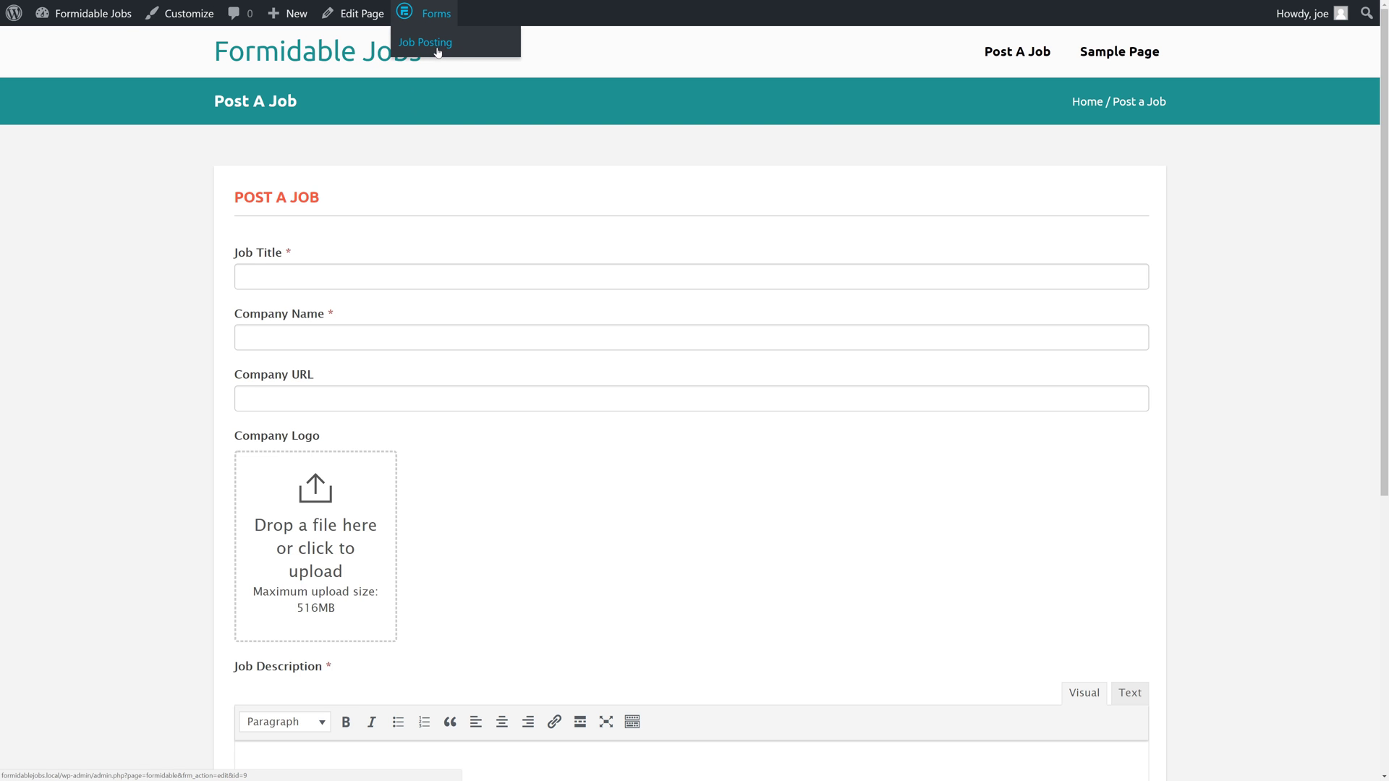
{"action": "left_click", "coordinate": [437, 51]}
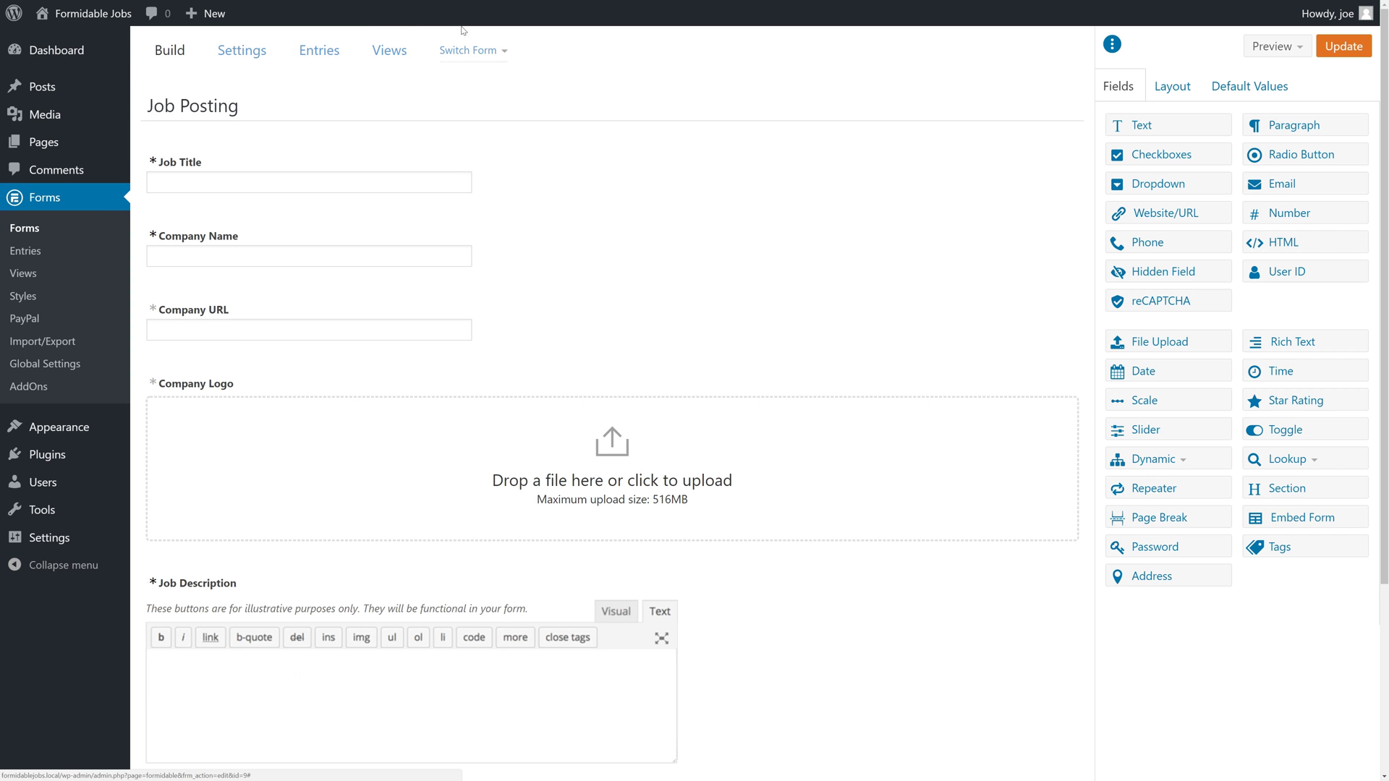
{"action": "left_click", "coordinate": [242, 56]}
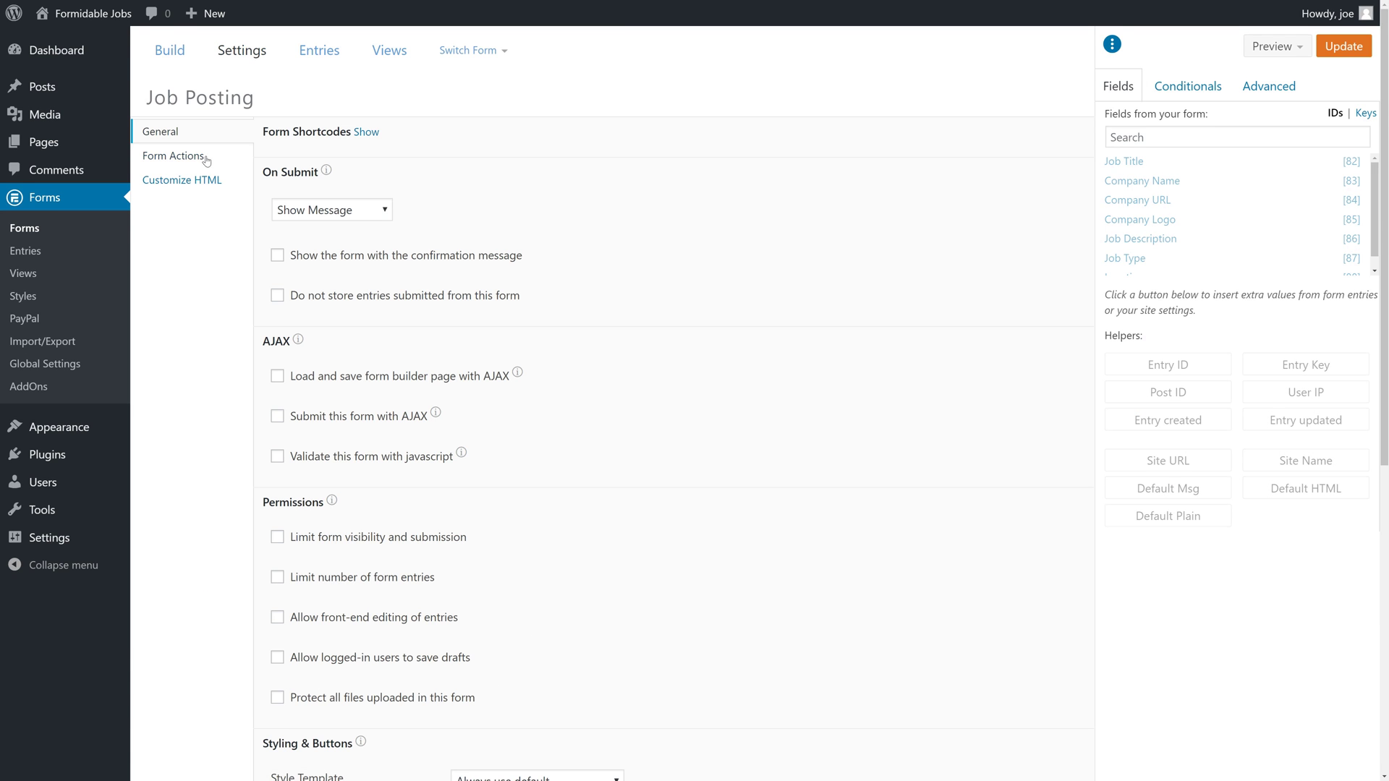
{"action": "left_click", "coordinate": [199, 157]}
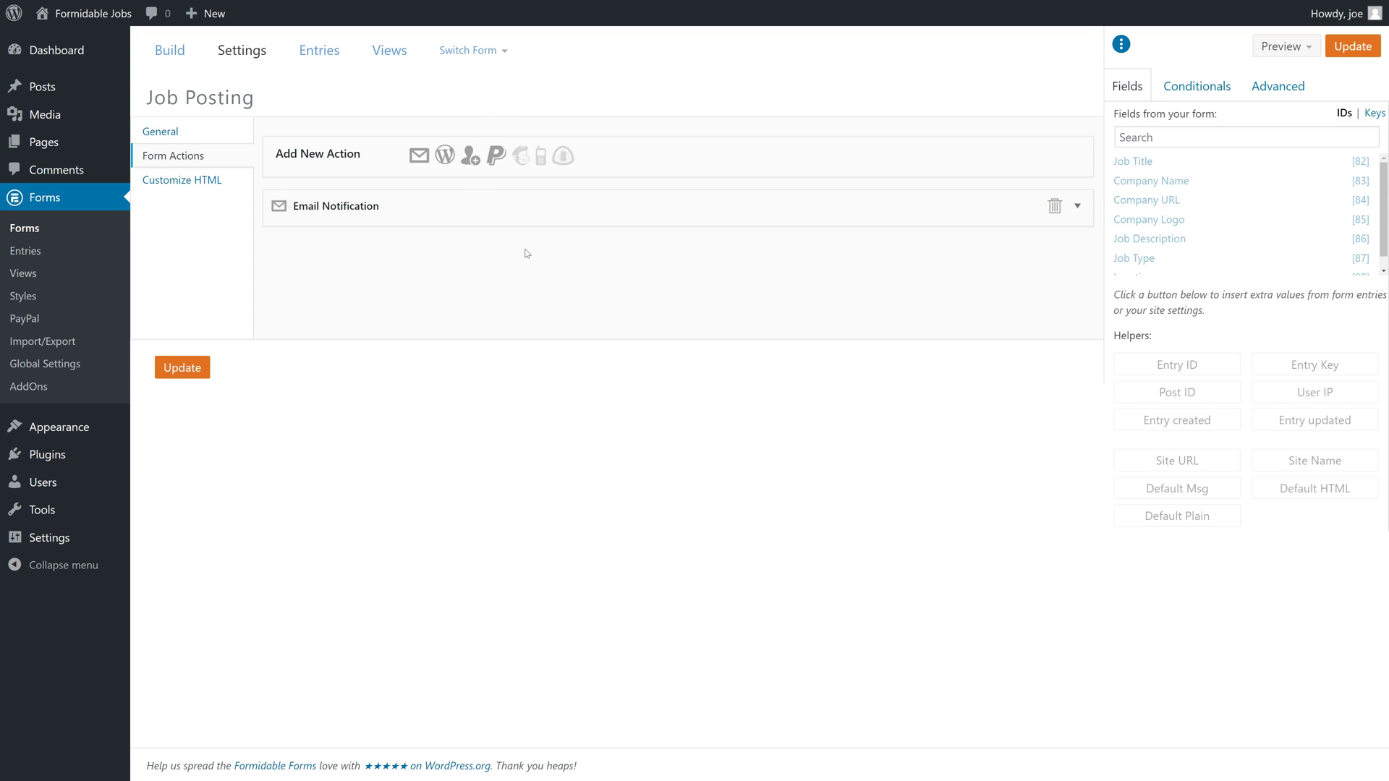
{"action": "left_click", "coordinate": [402, 213]}
{"action": "scroll", "coordinate": [402, 212], "scroll_direction": "down", "scroll_amount": 1}
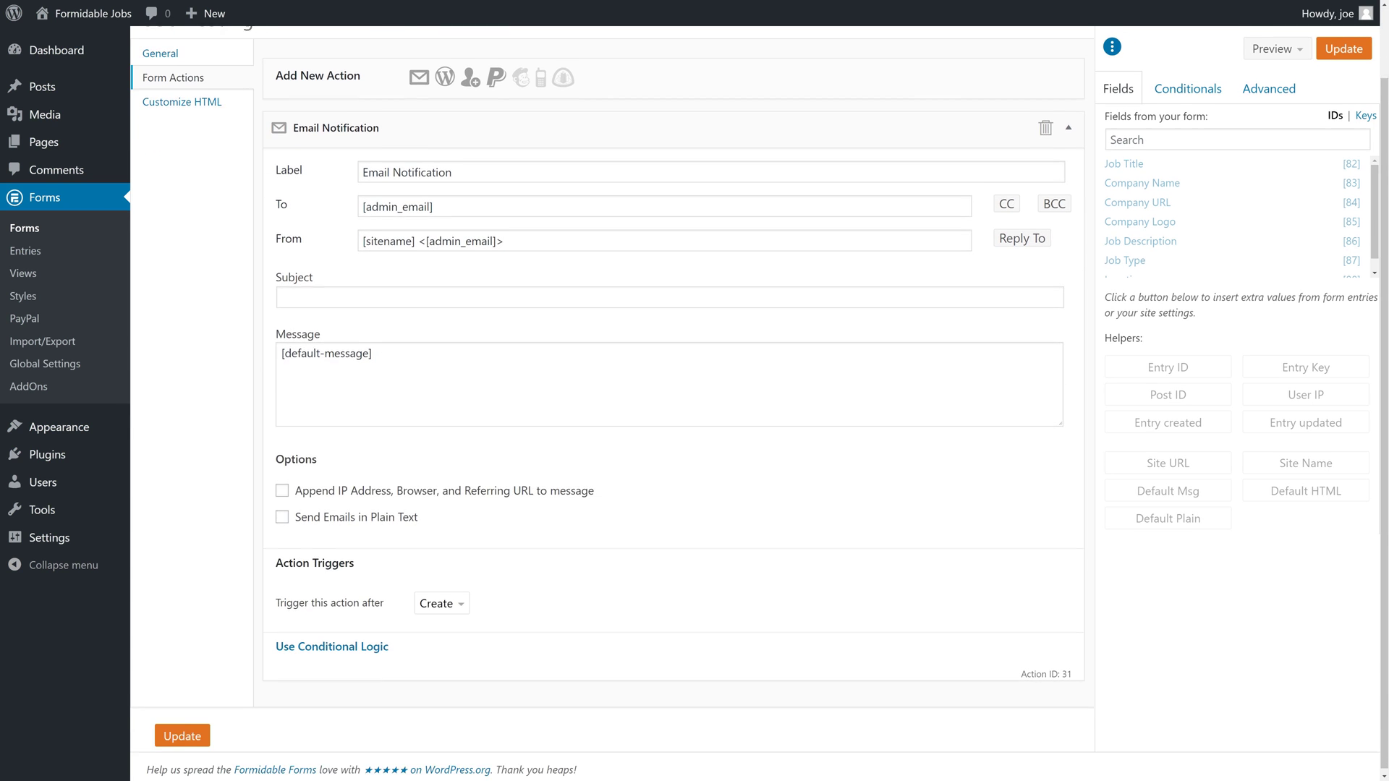
{"action": "scroll", "coordinate": [418, 230], "scroll_direction": "up", "scroll_amount": 1}
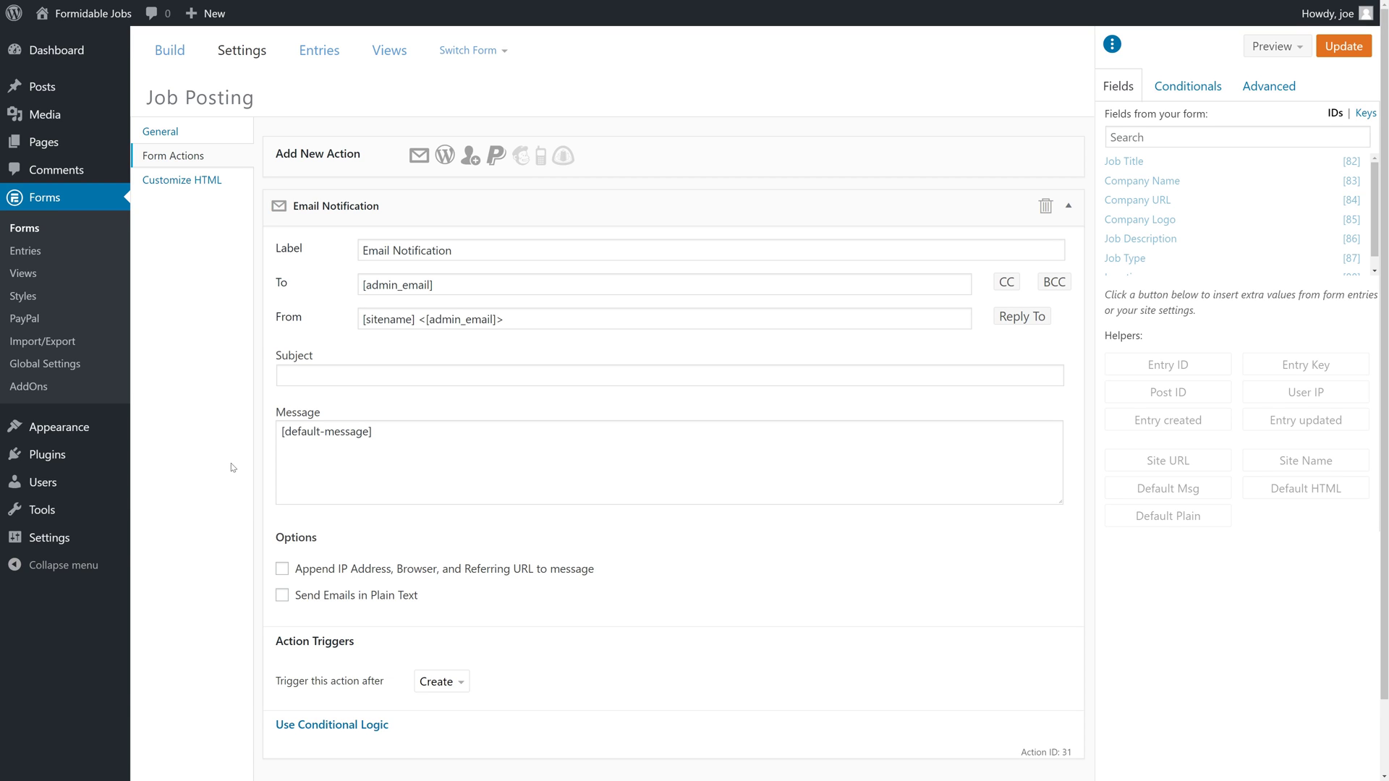
{"action": "mouse_move", "coordinate": [119, 553]}
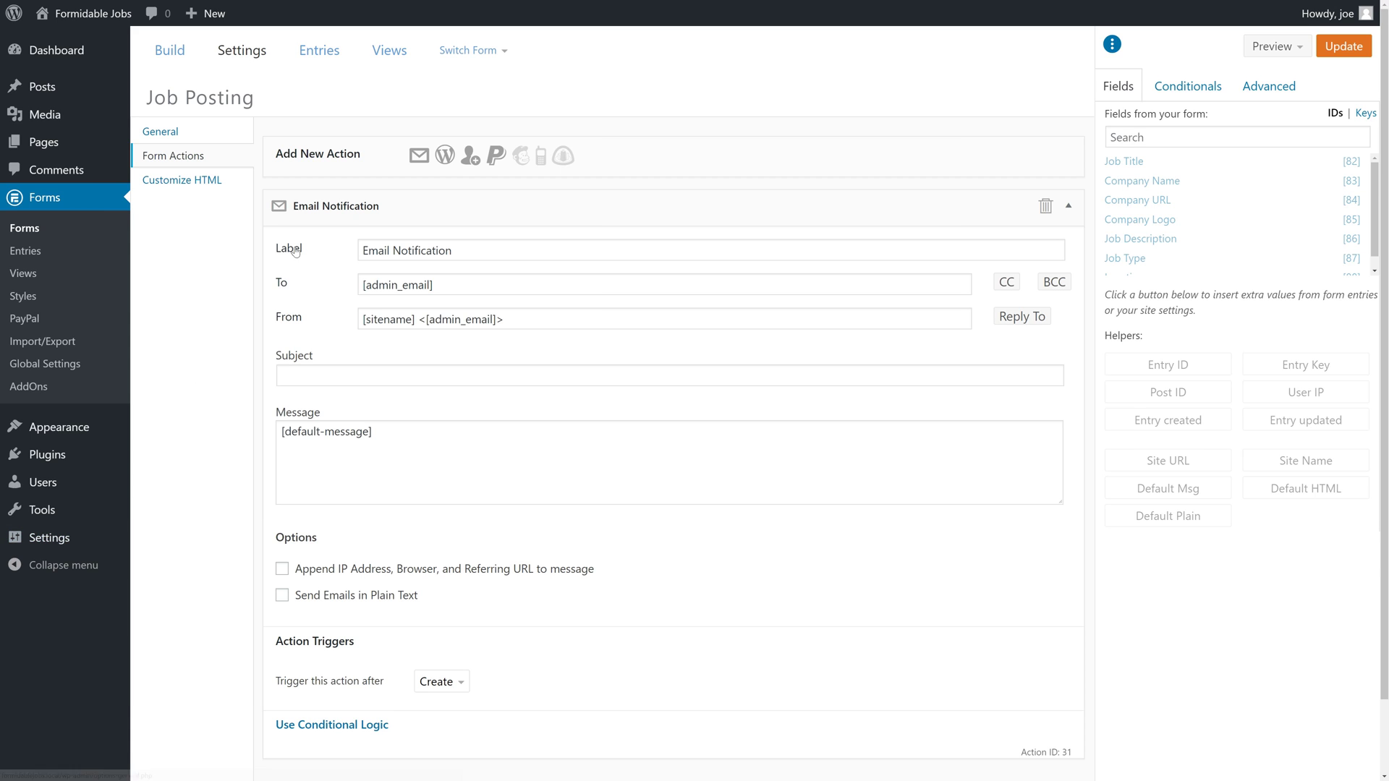
Add a PayPal action to the Job Posting form with item name 'Job Posting - [82]'.
{"action": "left_click", "coordinate": [478, 207]}
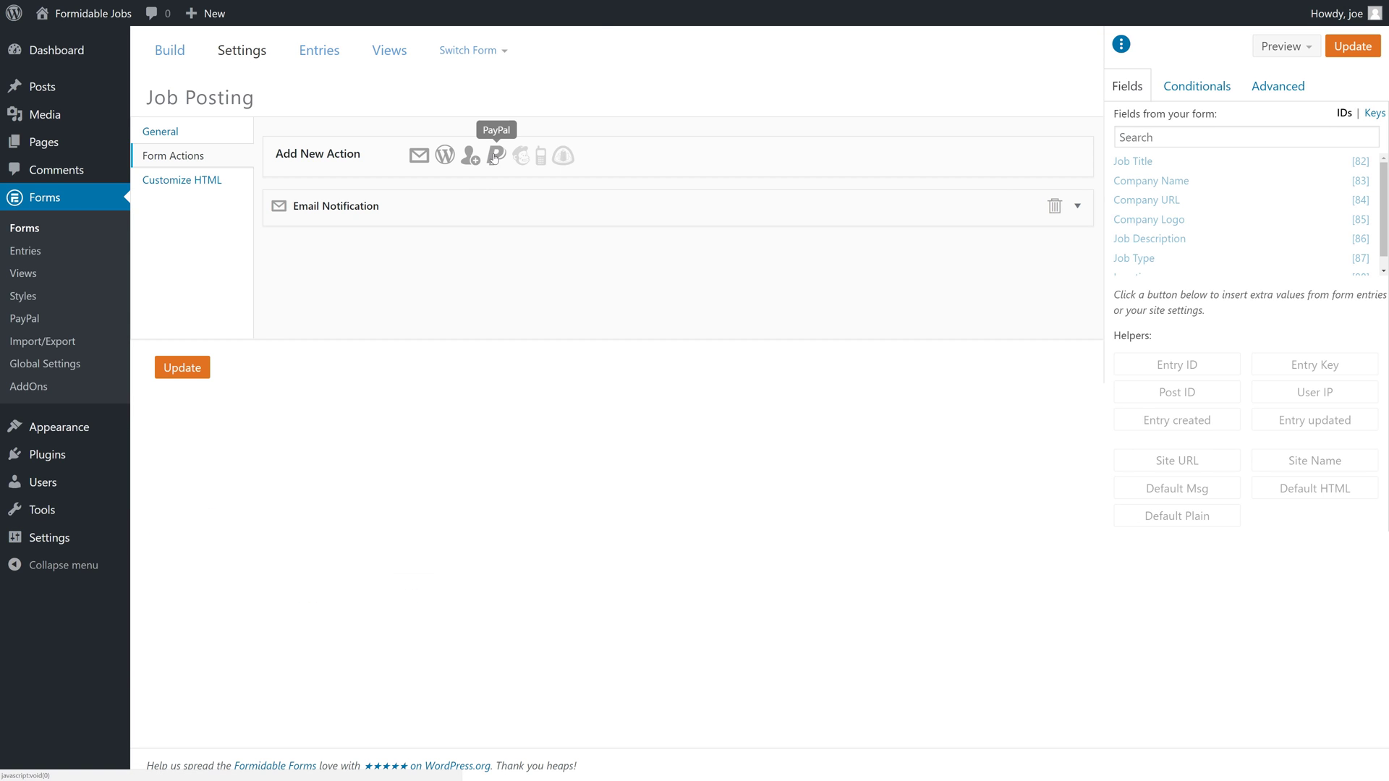
{"action": "left_click", "coordinate": [495, 156]}
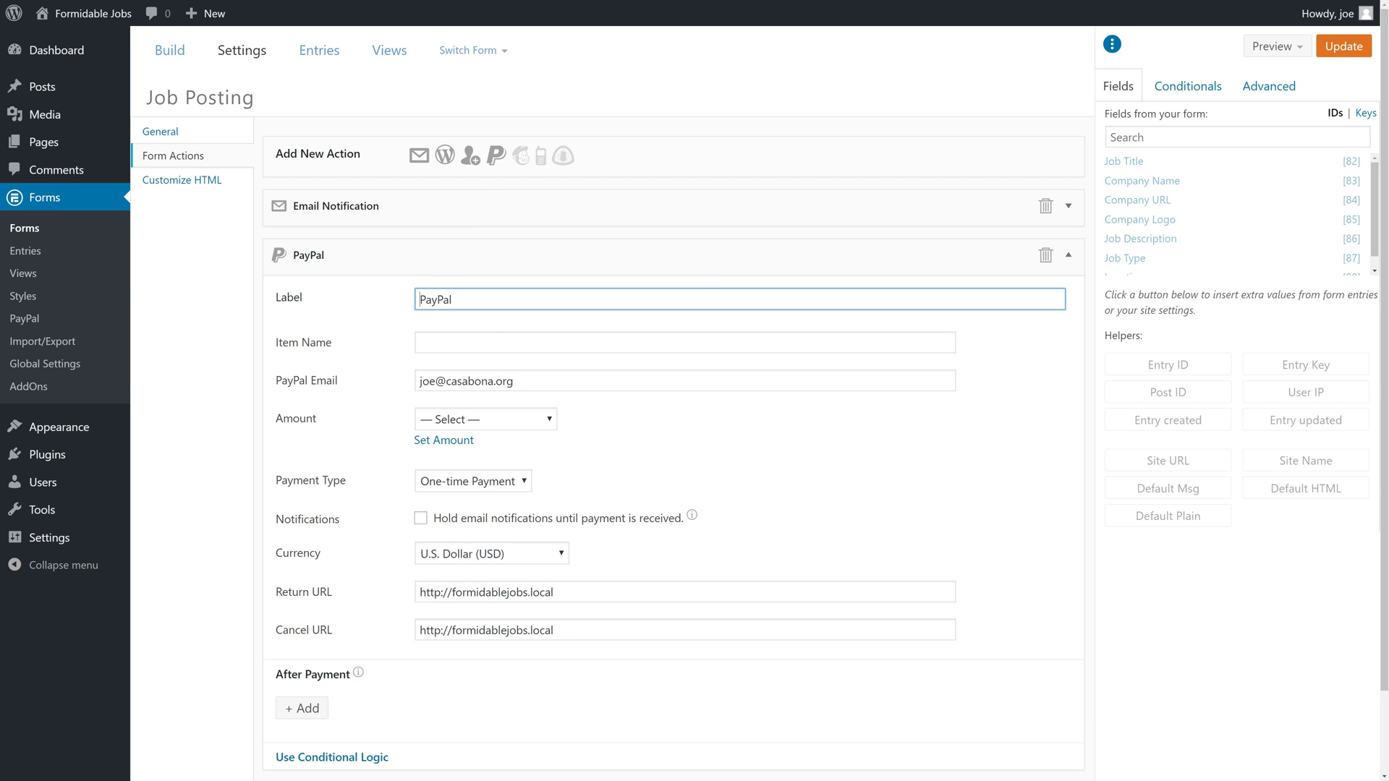
{"action": "left_click", "coordinate": [469, 342]}
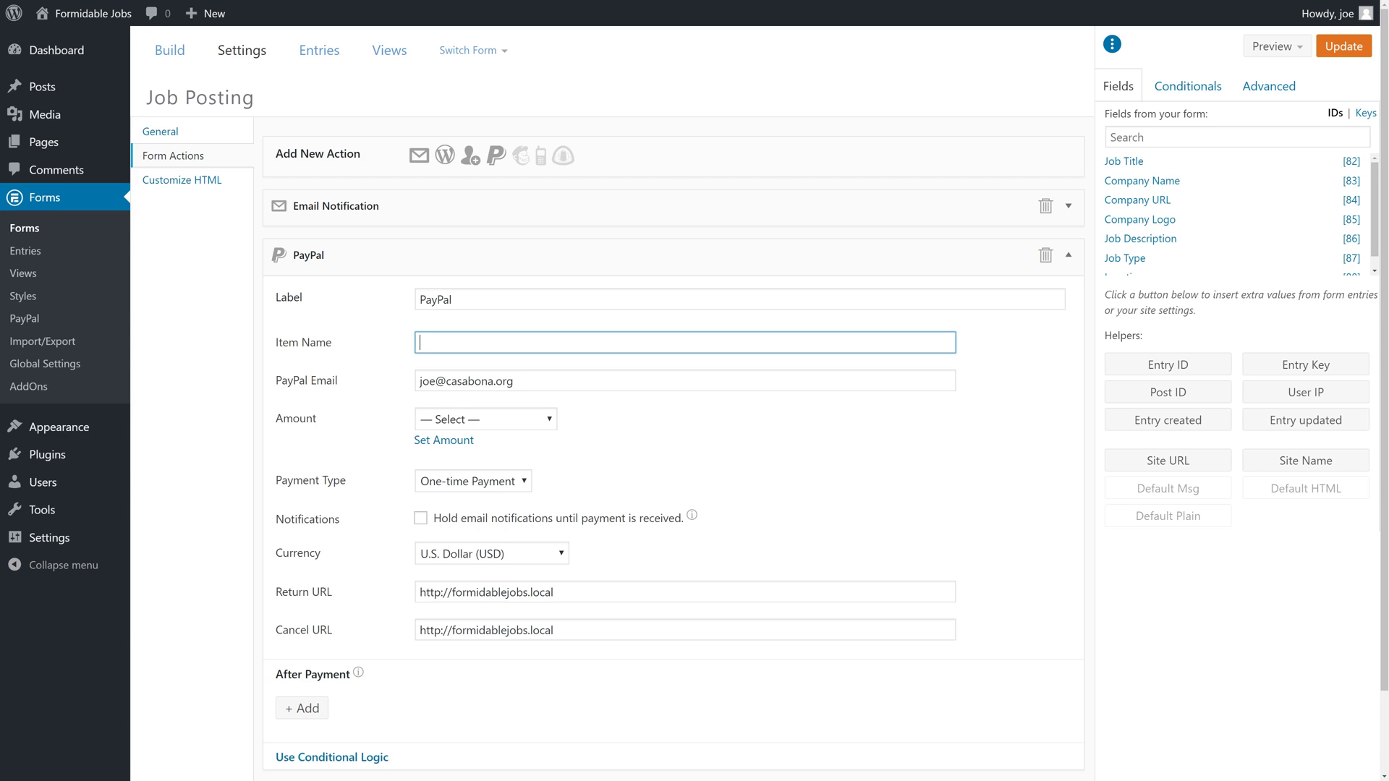
{"action": "type", "text": "Job Posting -"}
{"action": "type", "text": "[82]"}
{"action": "left_click_drag", "start_coordinate": [477, 343], "coordinate": [400, 352]}
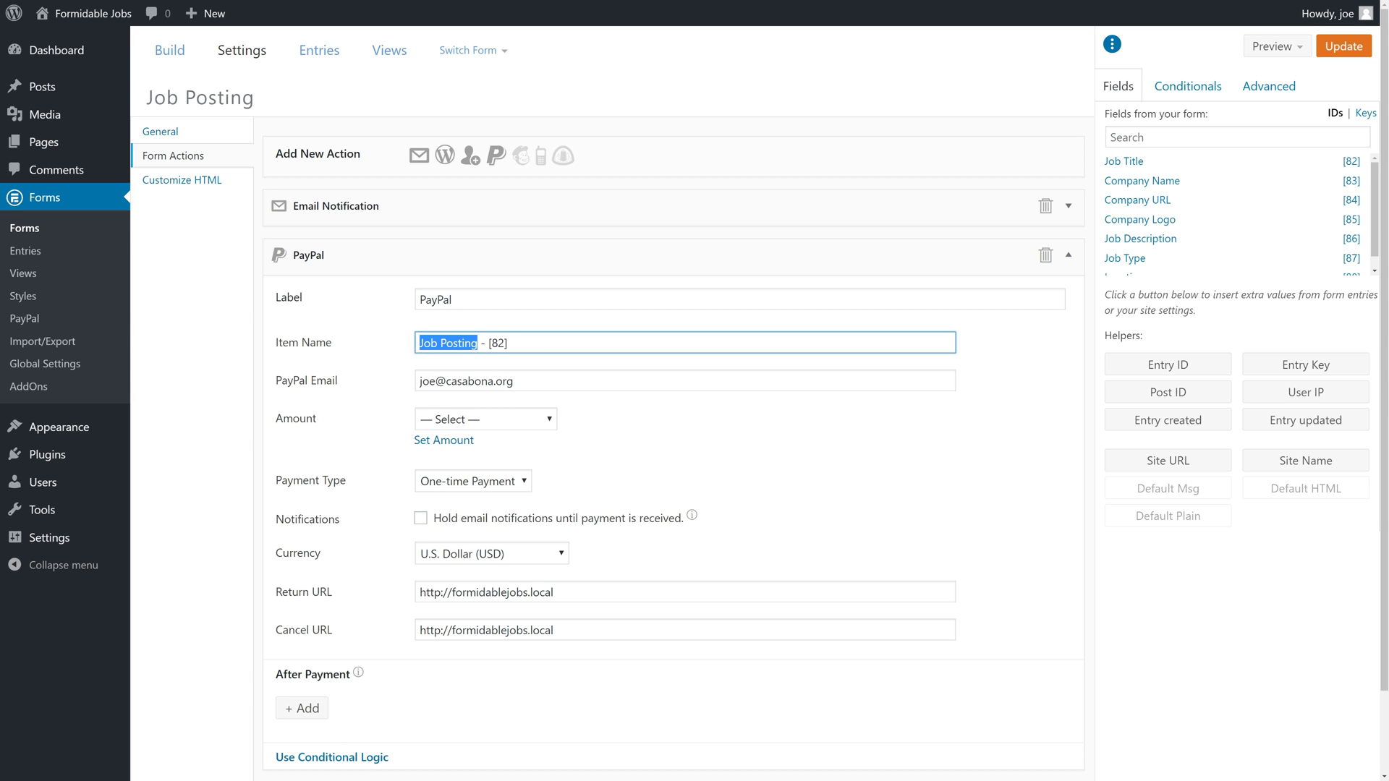
{"action": "left_click_drag", "start_coordinate": [508, 343], "coordinate": [490, 342]}
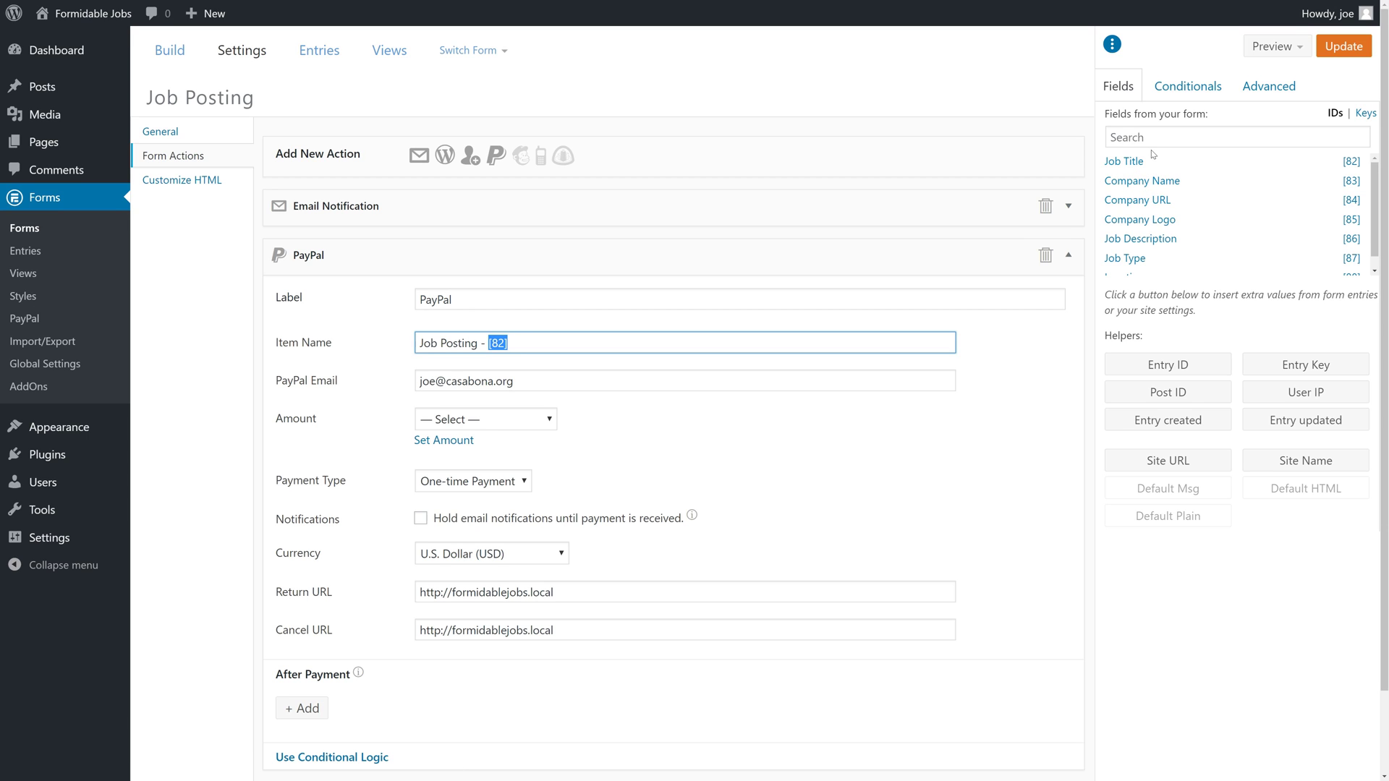
{"action": "key", "text": "Right"}
Switch the PayPal amount from a form field to a fixed value of 99.
{"action": "left_click", "coordinate": [555, 427]}
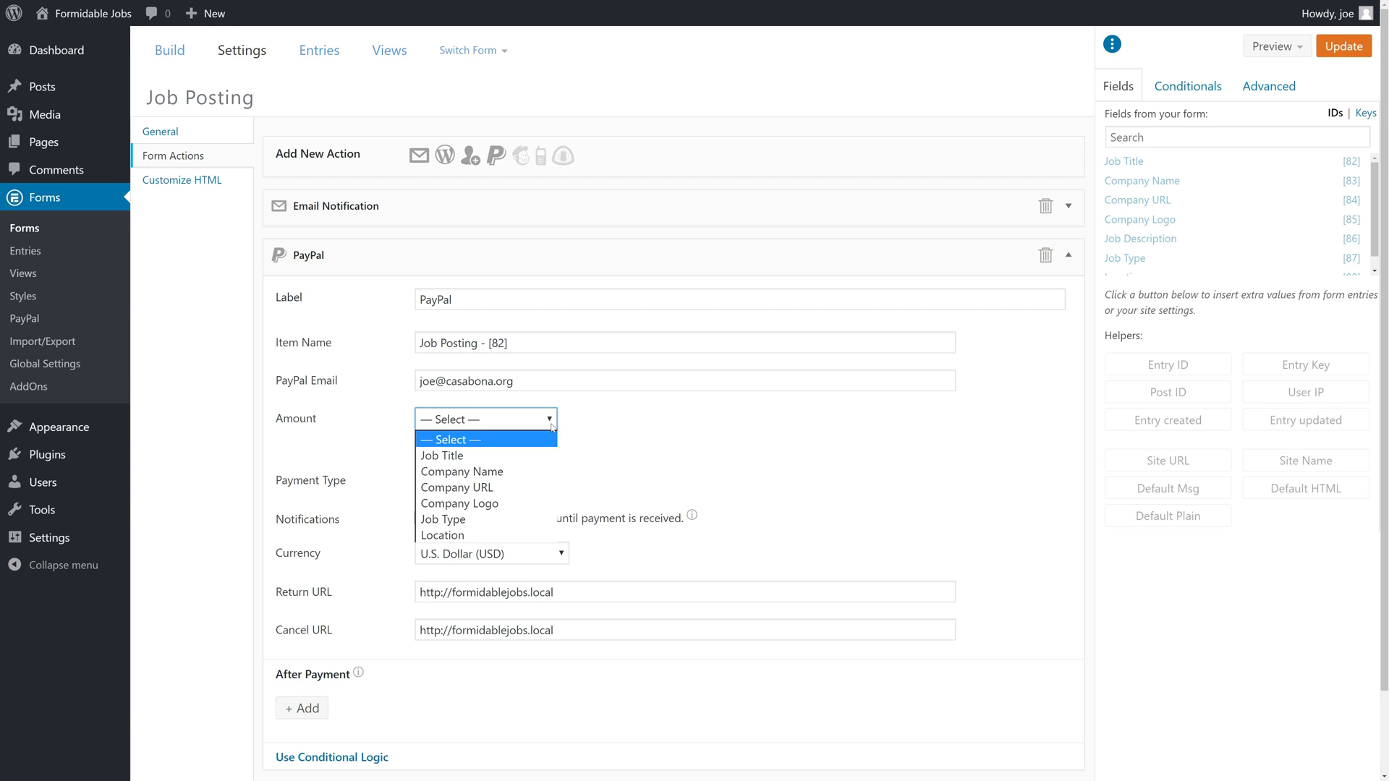
{"action": "left_click", "coordinate": [599, 443]}
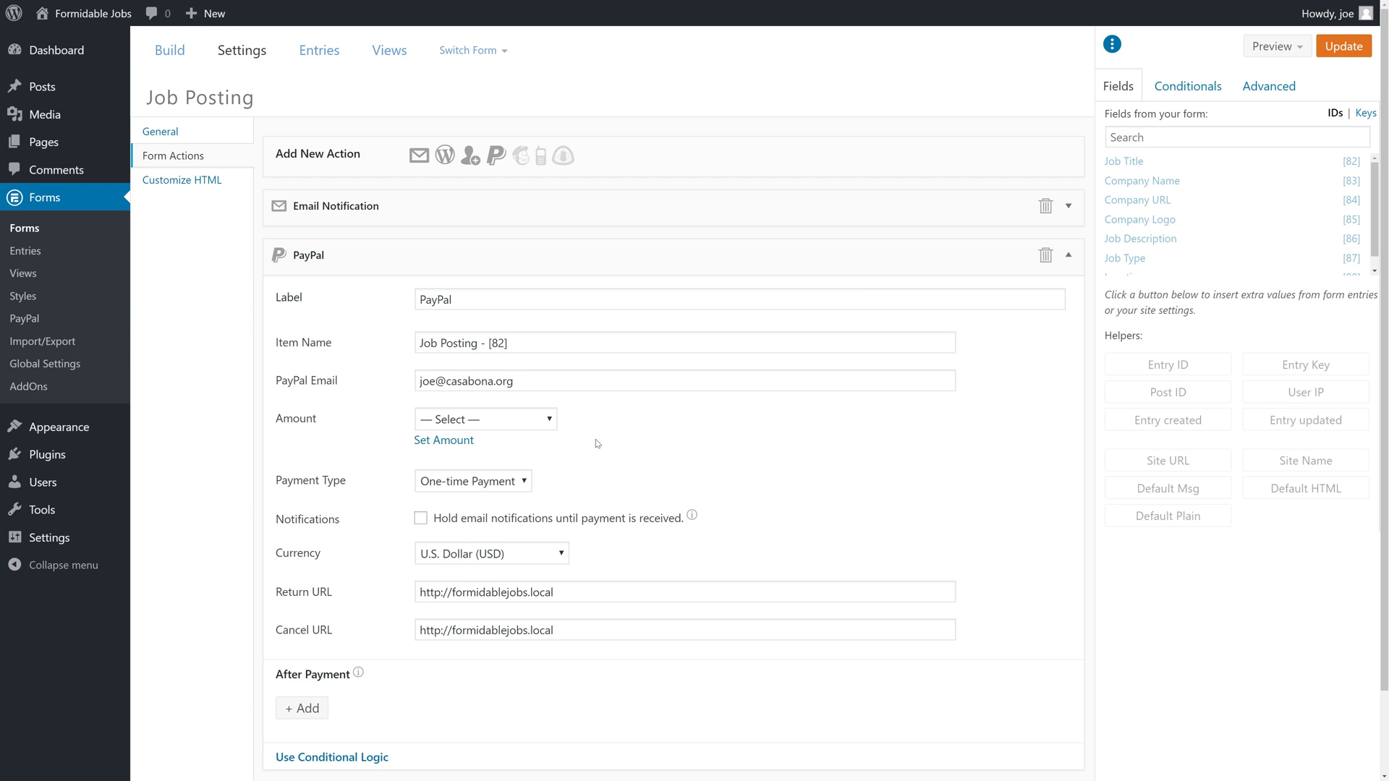
{"action": "left_click", "coordinate": [457, 441]}
{"action": "left_click", "coordinate": [454, 440]}
{"action": "left_click", "coordinate": [484, 427]}
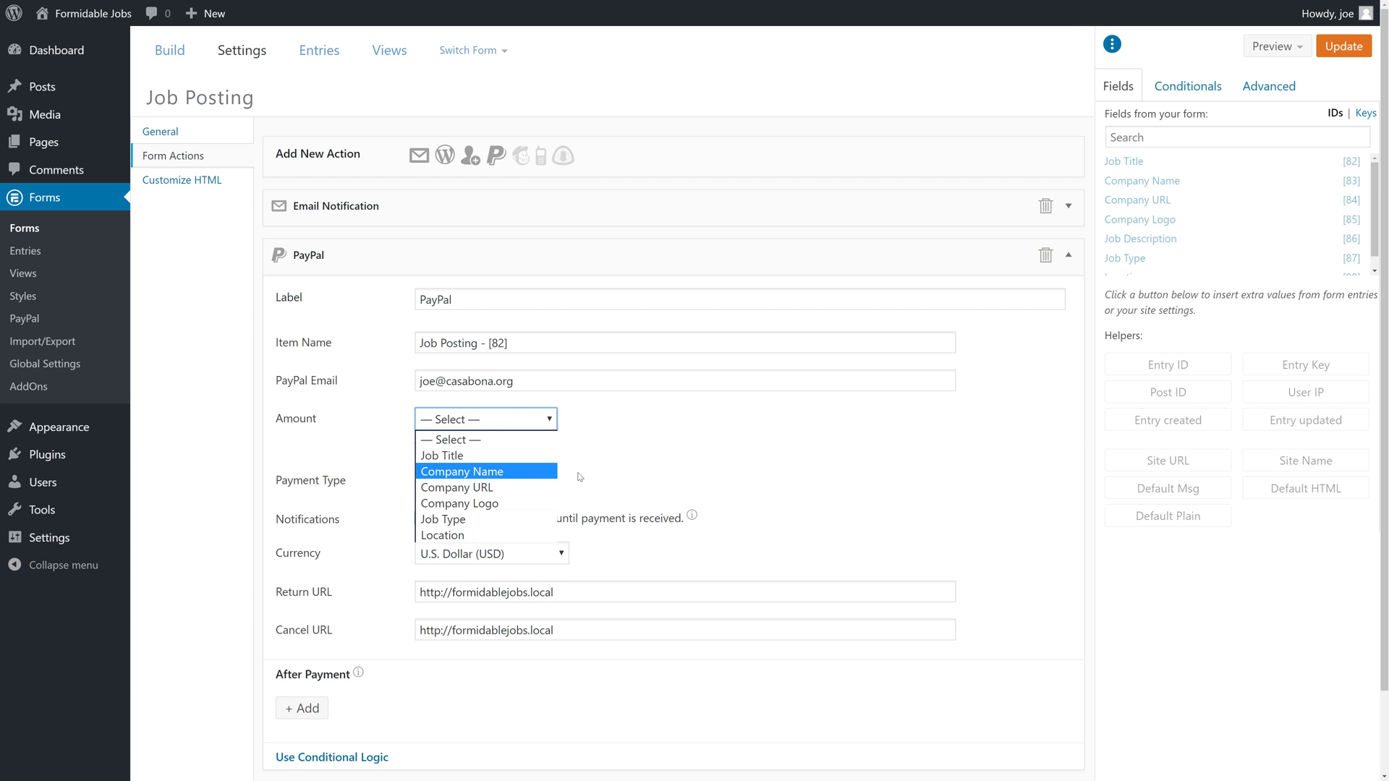
{"action": "left_click", "coordinate": [692, 448]}
{"action": "left_click", "coordinate": [463, 440]}
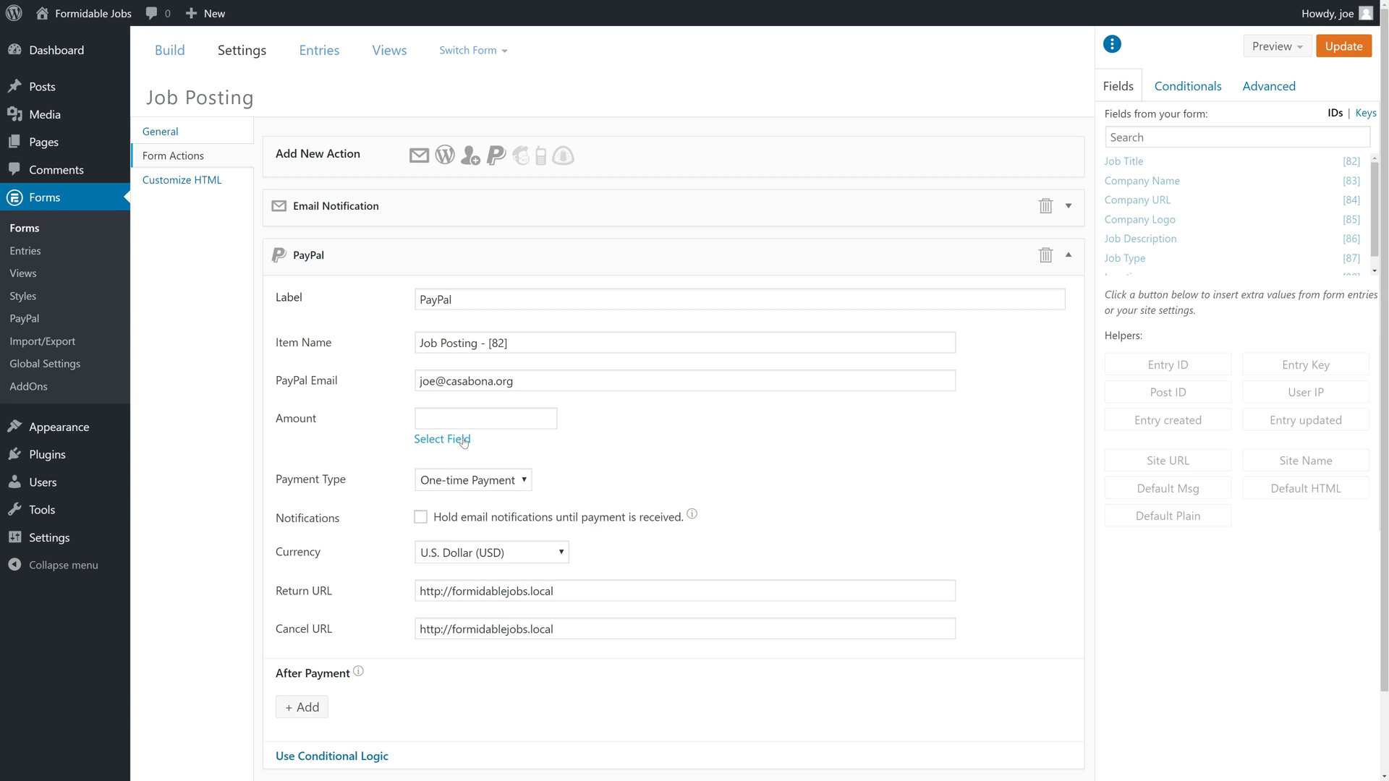
{"action": "left_click", "coordinate": [484, 418]}
{"action": "type", "text": "$99"}
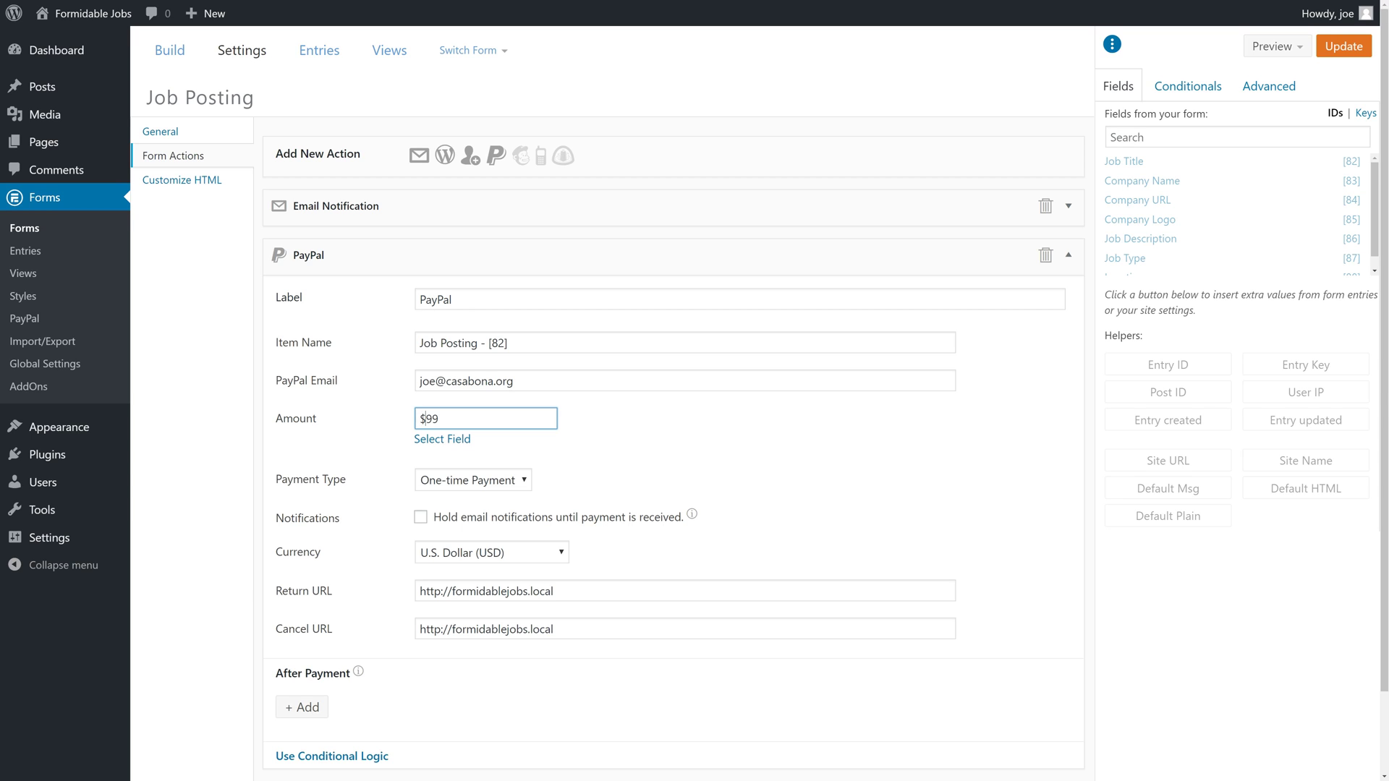
{"action": "key", "text": "BackSpace"}
{"action": "mouse_move", "coordinate": [692, 518]}
Append /thank-you/ to the PayPal Return URL and /cancel/ to the Cancel URL.
{"action": "left_click", "coordinate": [568, 584]}
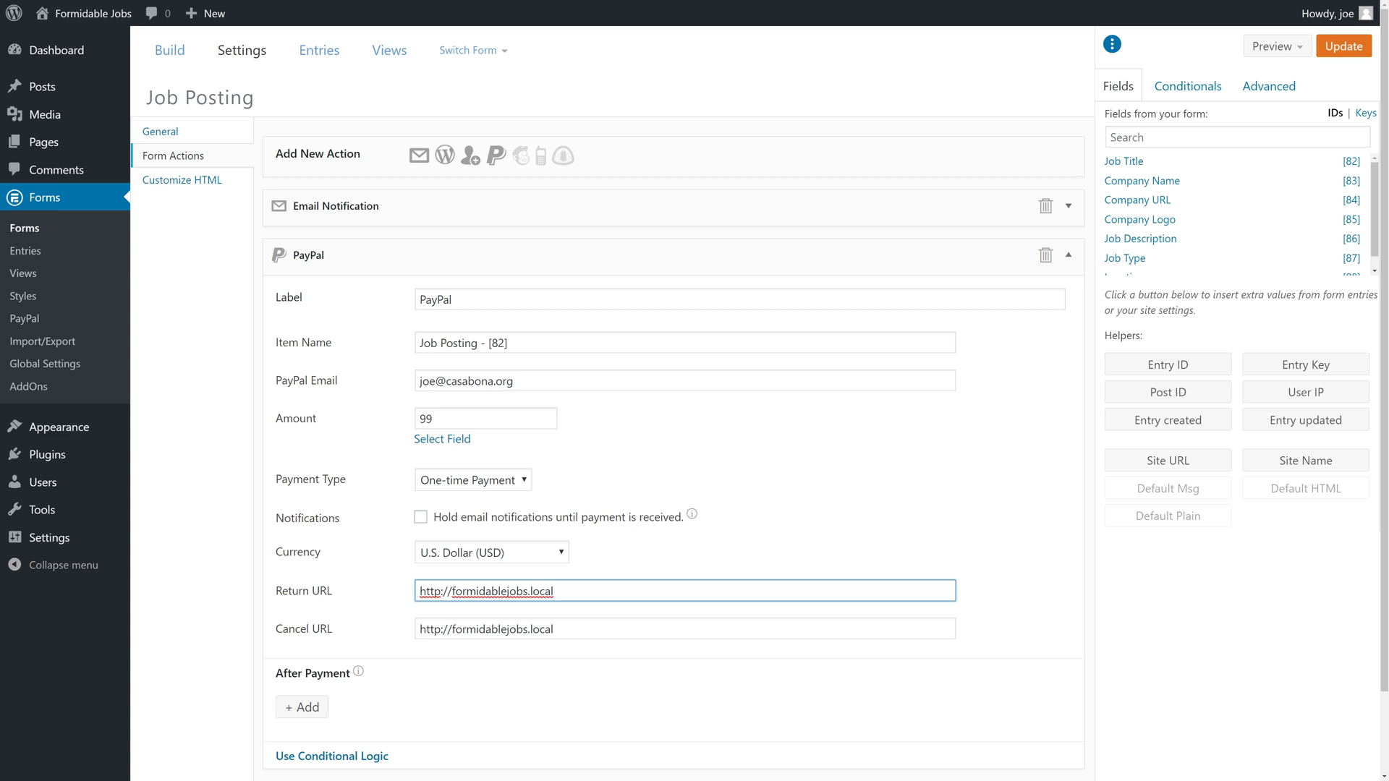
{"action": "left_click_drag", "start_coordinate": [569, 591], "coordinate": [418, 591]}
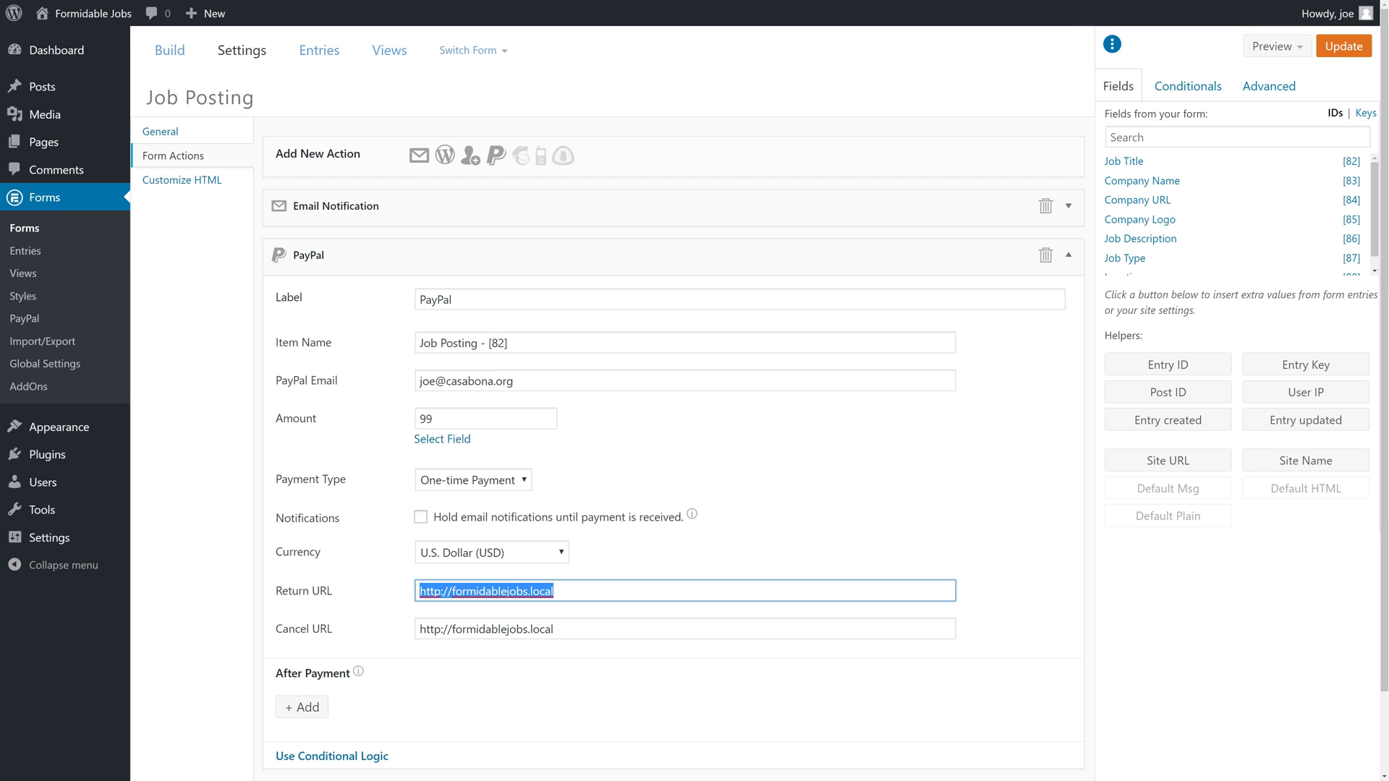
{"action": "key", "text": "ctrl+x"}
{"action": "key", "text": "ctrl+v"}
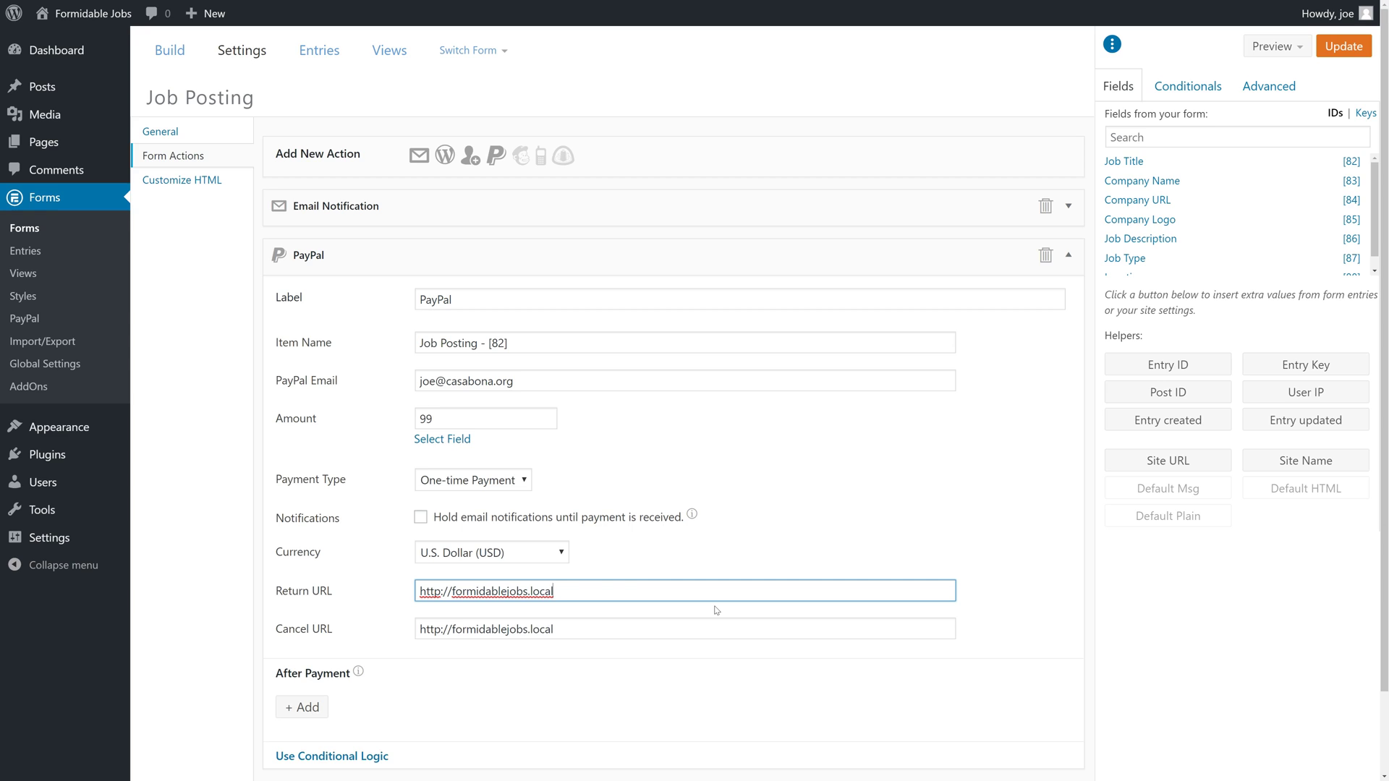
{"action": "type", "text": "/thank-you/"}
{"action": "key", "text": "Tab"}
{"action": "type", "text": "/cancel/"}
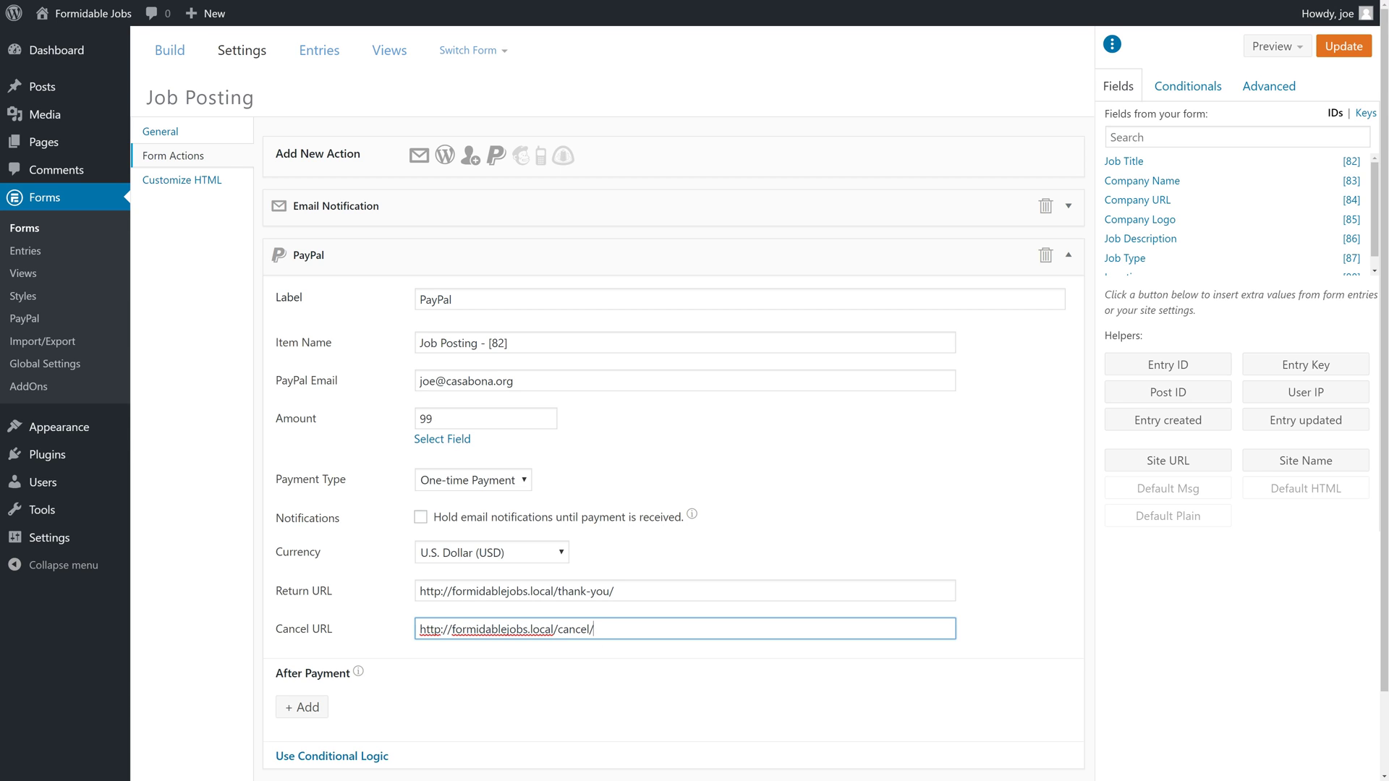
{"action": "scroll", "coordinate": [453, 627], "scroll_direction": "down", "scroll_amount": 2}
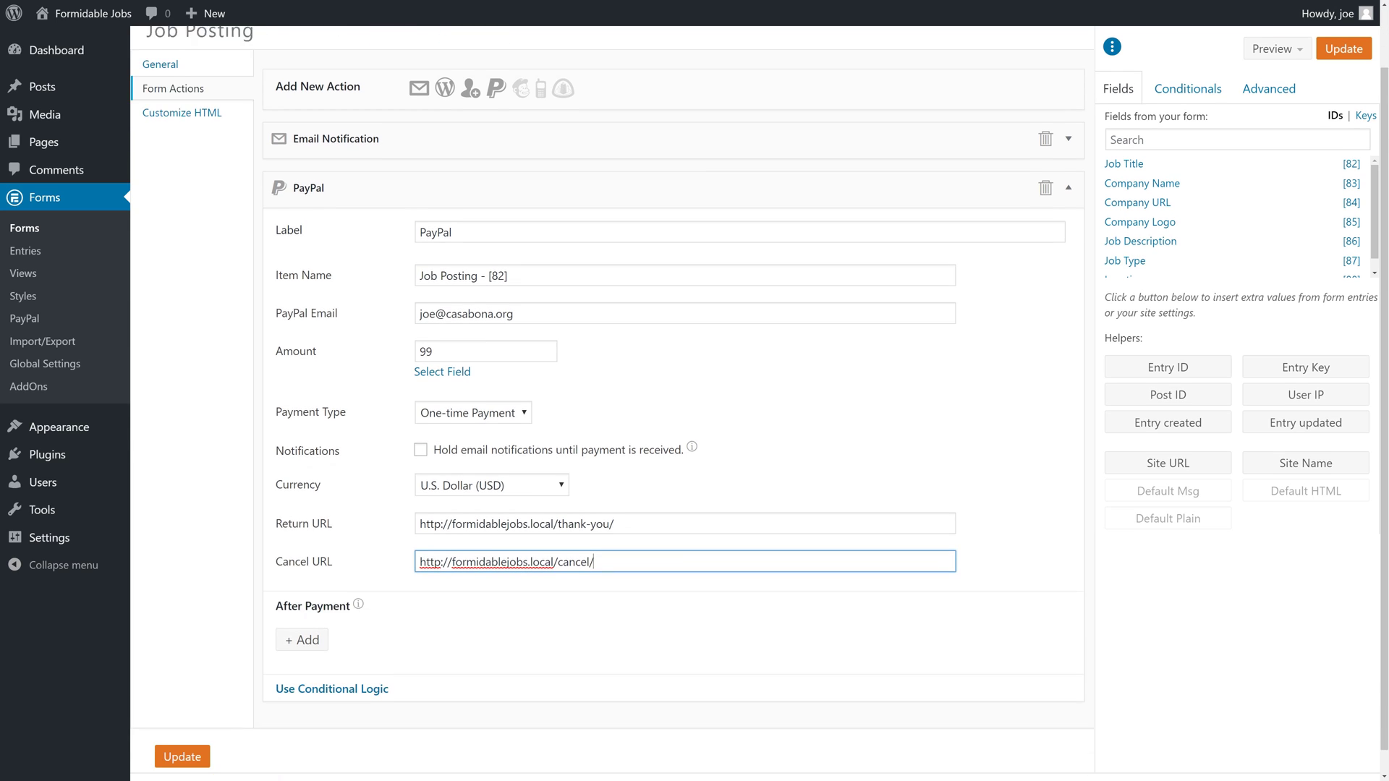
Add an After Payment rule for Completed payments, leaving its field and value unset.
{"action": "left_click", "coordinate": [308, 615]}
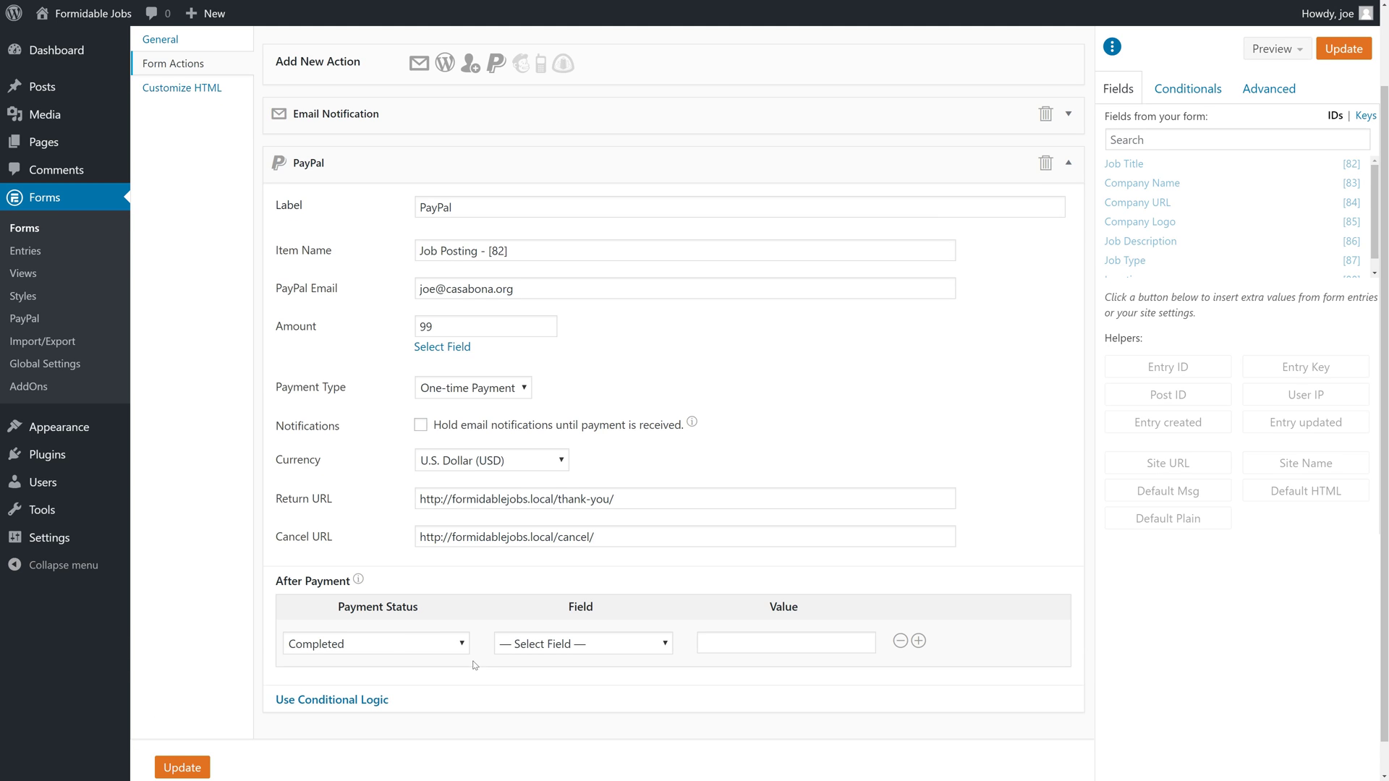
{"action": "left_click", "coordinate": [396, 644]}
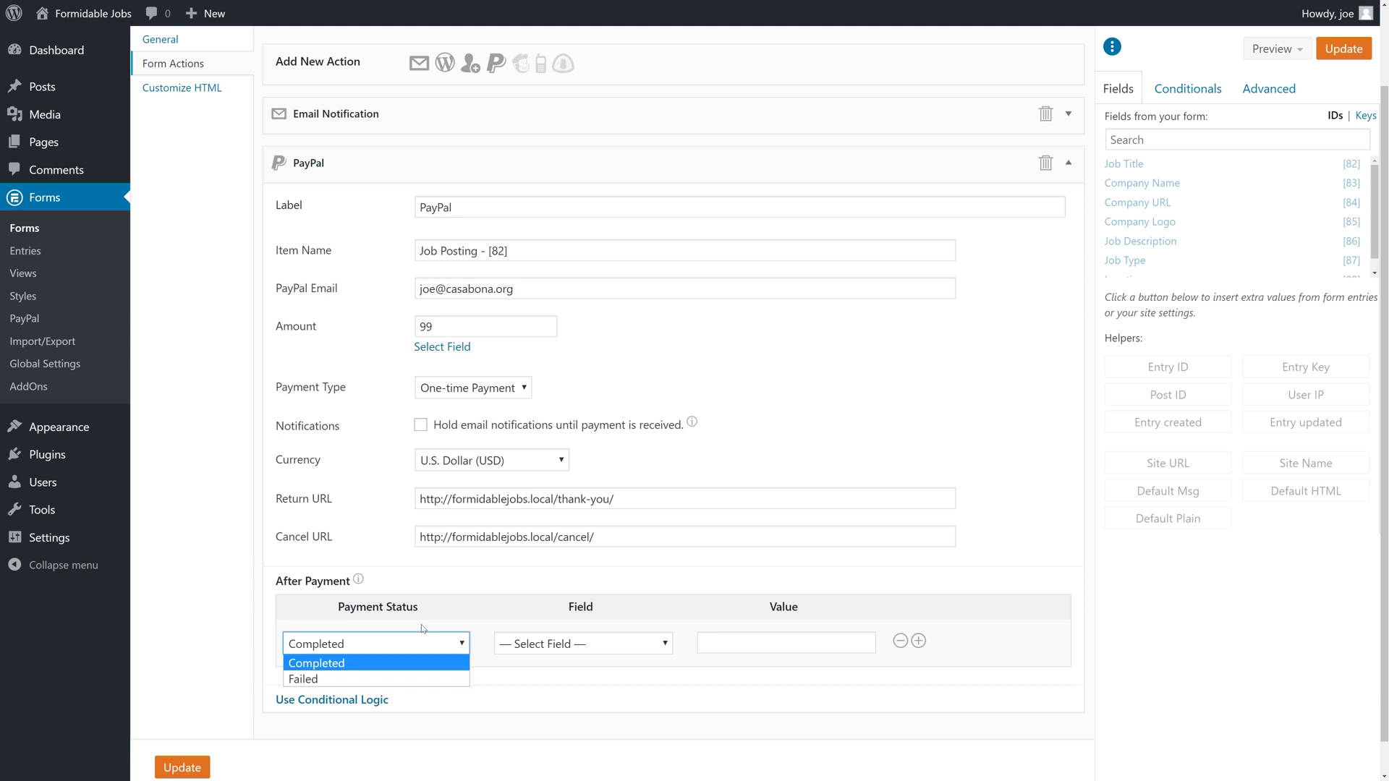
{"action": "left_click", "coordinate": [423, 626]}
{"action": "left_click", "coordinate": [510, 646]}
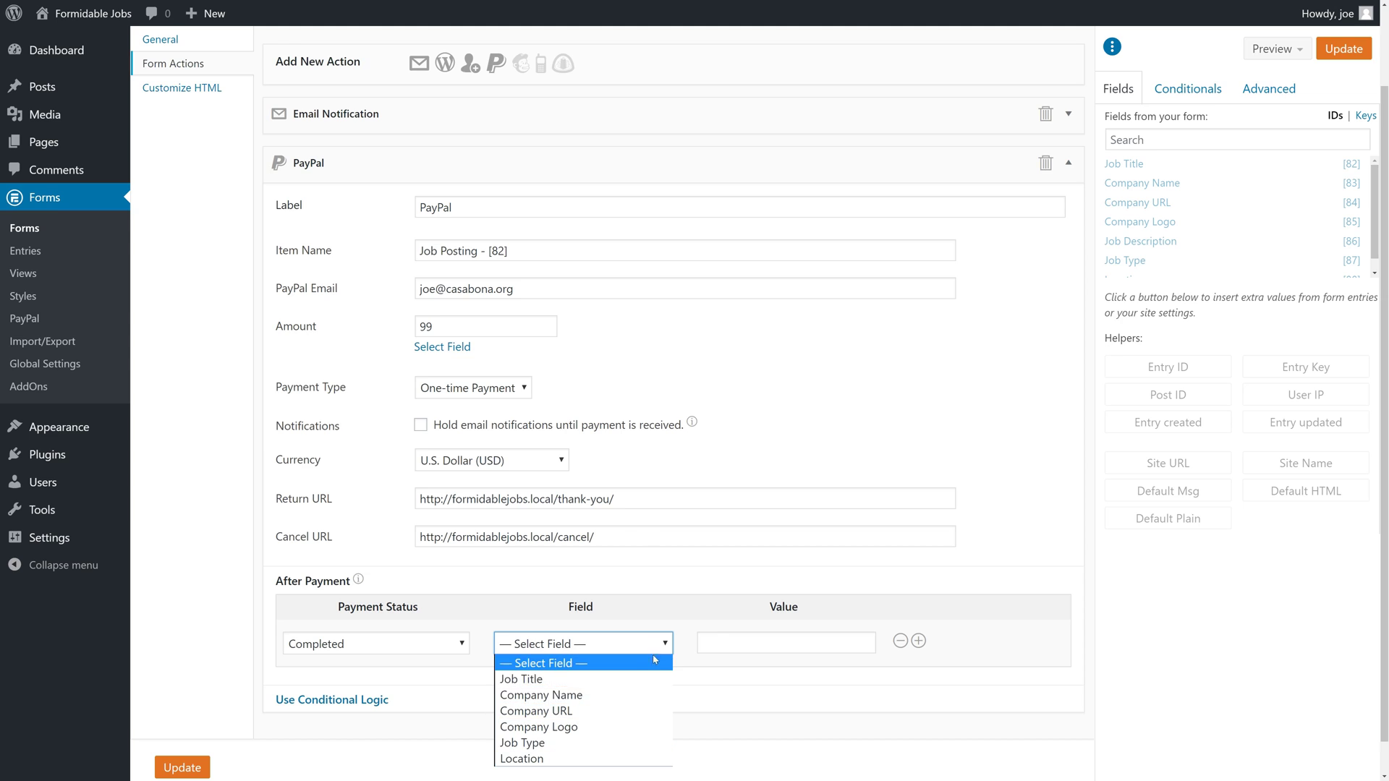
{"action": "left_click", "coordinate": [728, 636]}
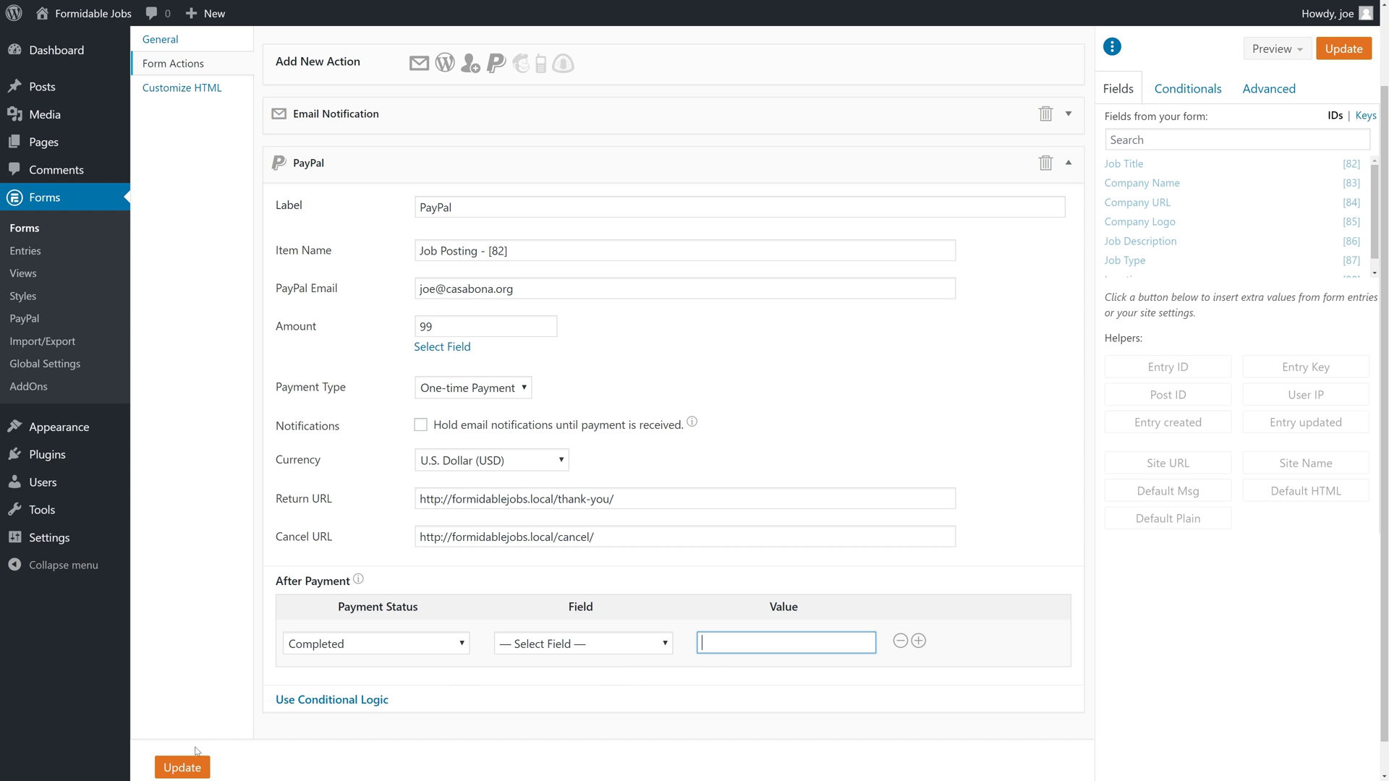
Save the settings, add a hidden field labelled 'Pay Status', and update the form.
{"action": "left_click", "coordinate": [193, 768]}
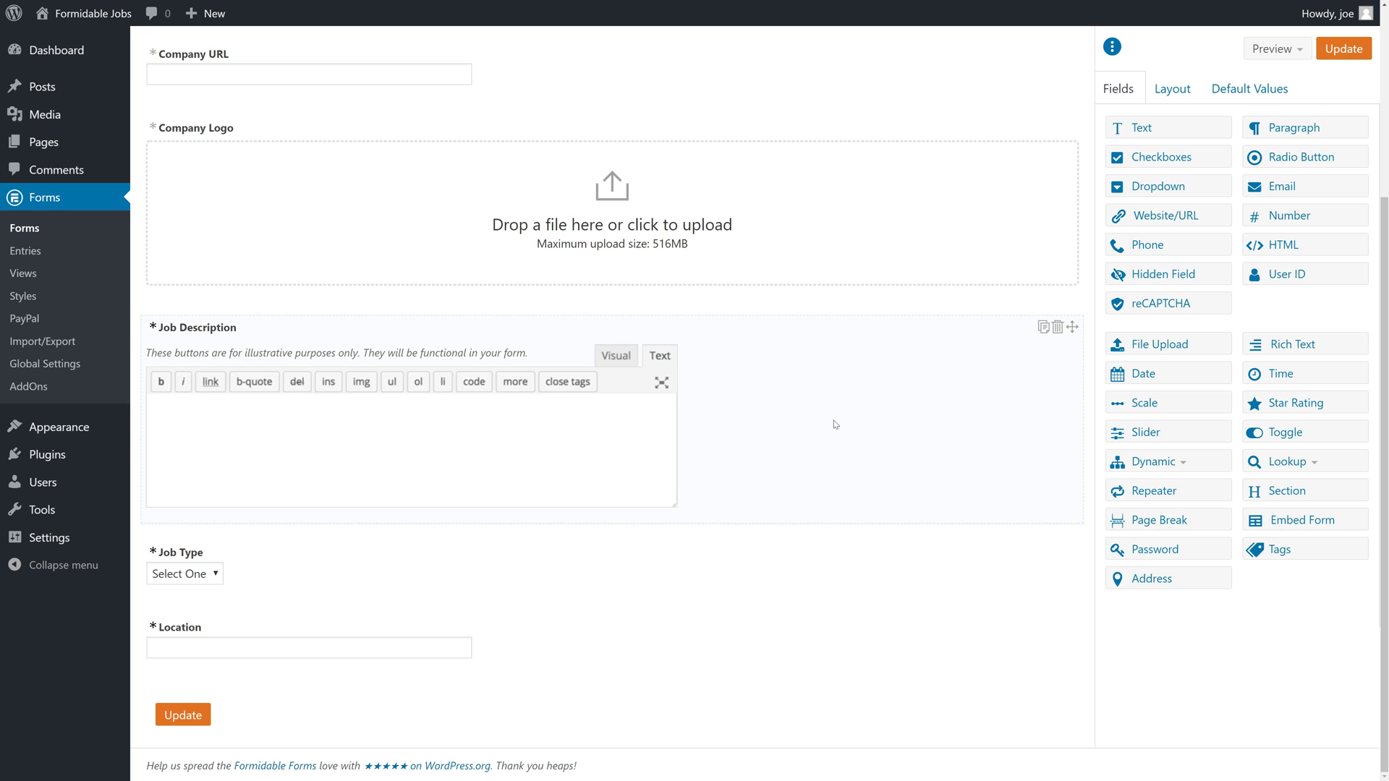
{"action": "left_click", "coordinate": [1154, 275]}
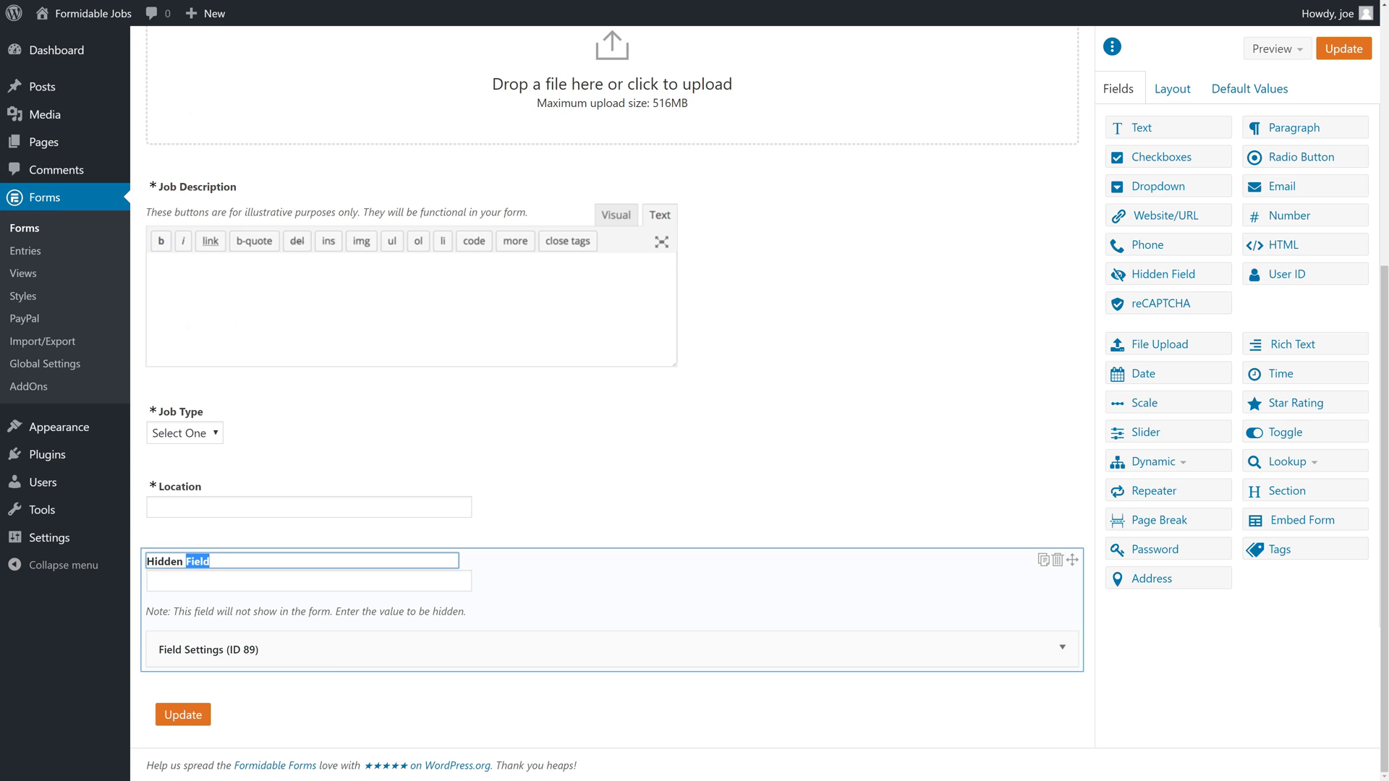
{"action": "type", "text": "Pay"}
{"action": "key", "text": "BackSpace"}
{"action": "key", "text": "BackSpace"}
{"action": "type", "text": "tatus"}
{"action": "left_click", "coordinate": [365, 639]}
{"action": "scroll", "coordinate": [405, 661], "scroll_direction": "down", "scroll_amount": 2}
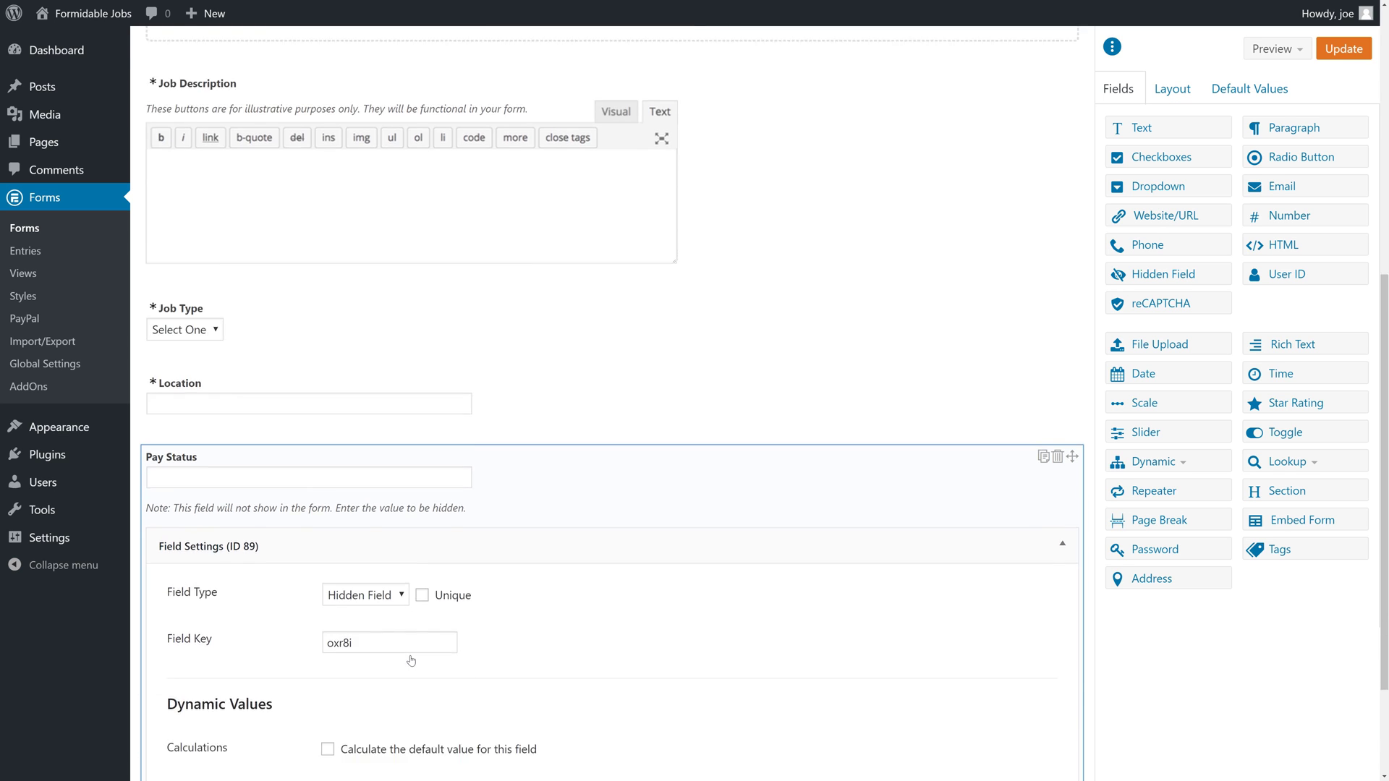
{"action": "scroll", "coordinate": [411, 660], "scroll_direction": "down", "scroll_amount": 2}
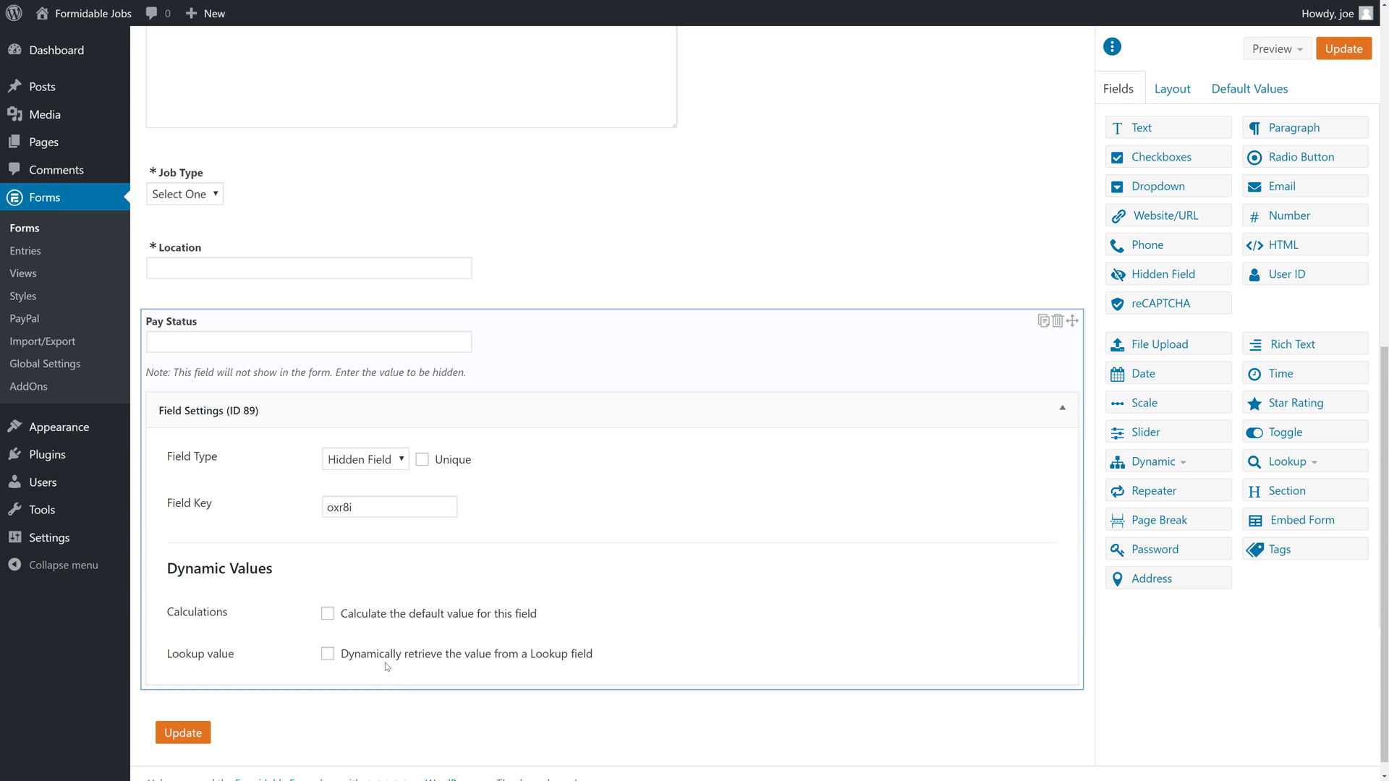
{"action": "left_click", "coordinate": [198, 736]}
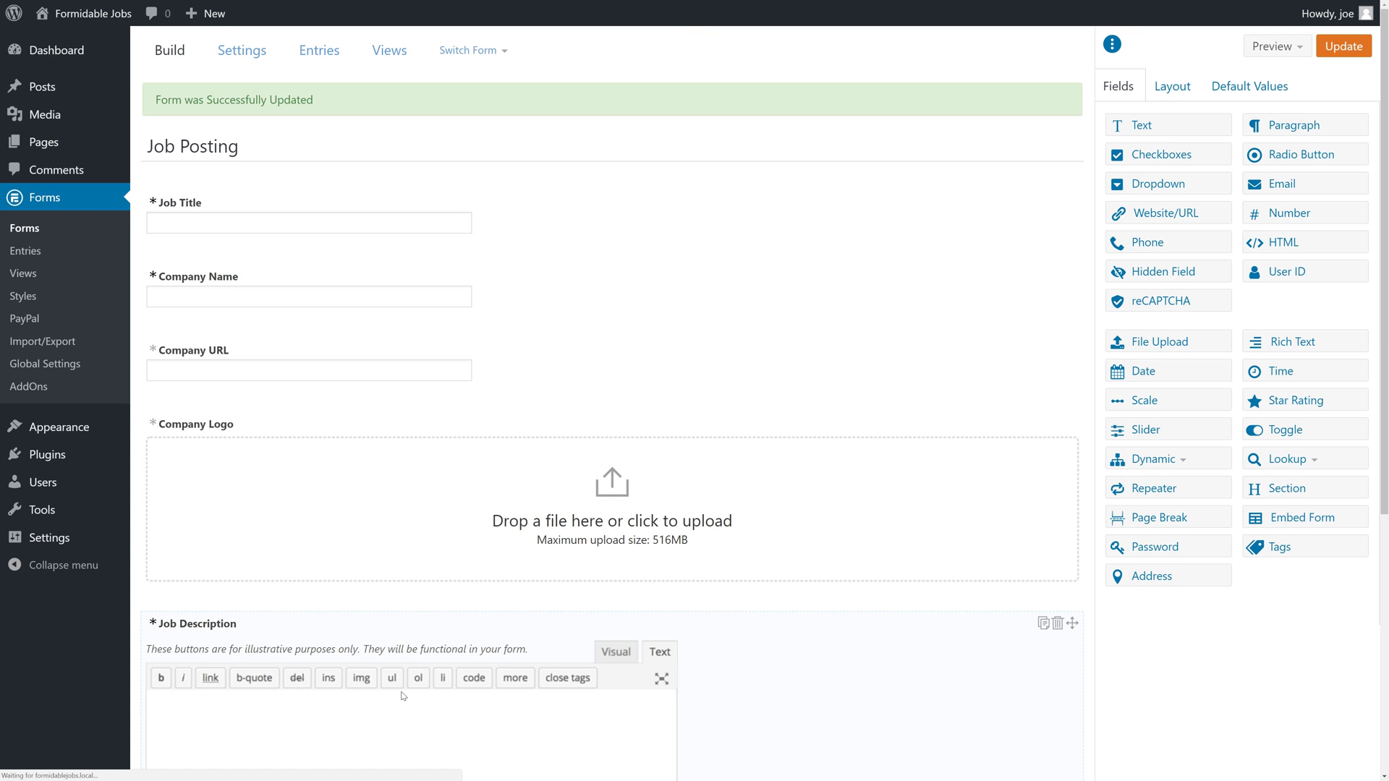
Add a PayPal After Payment rule setting Pay Status to true on Completed payments, and save.
{"action": "left_click", "coordinate": [251, 55]}
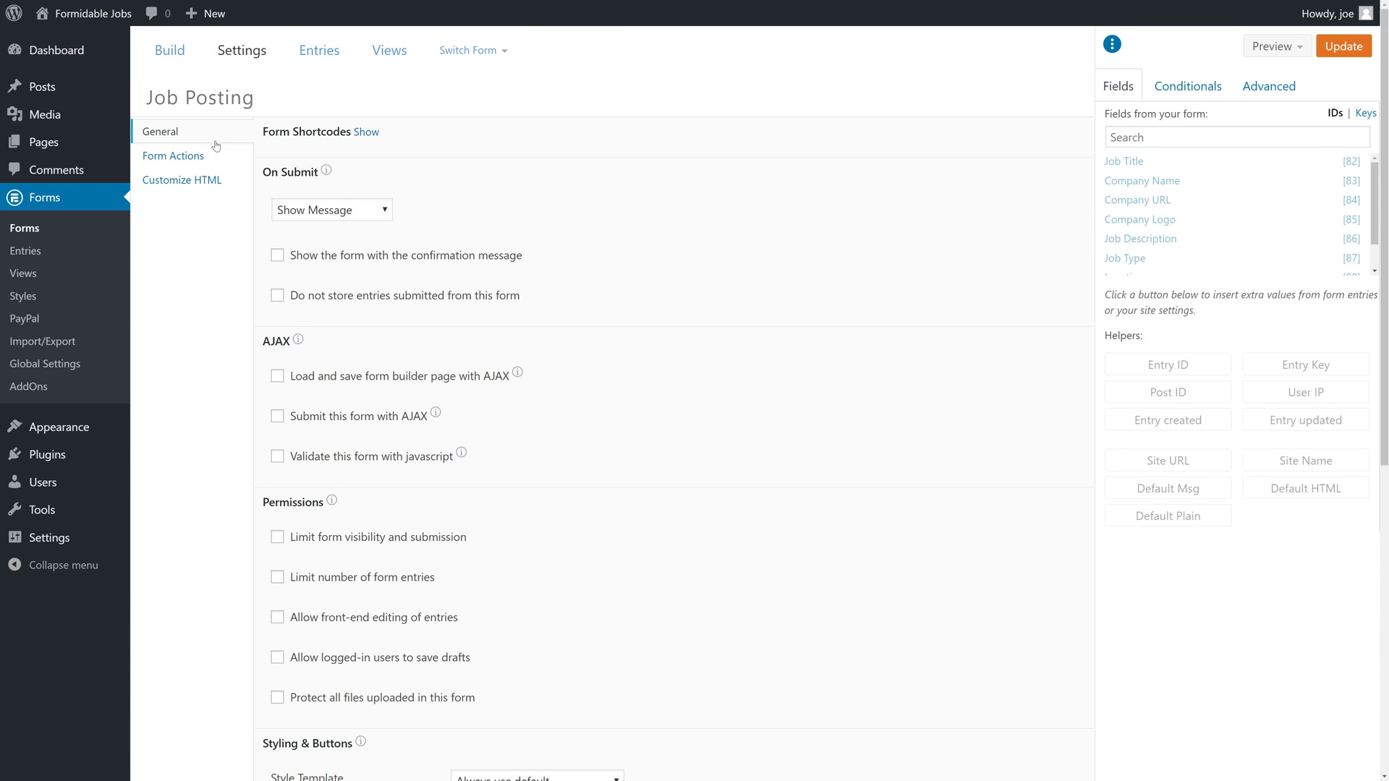
{"action": "left_click", "coordinate": [211, 156]}
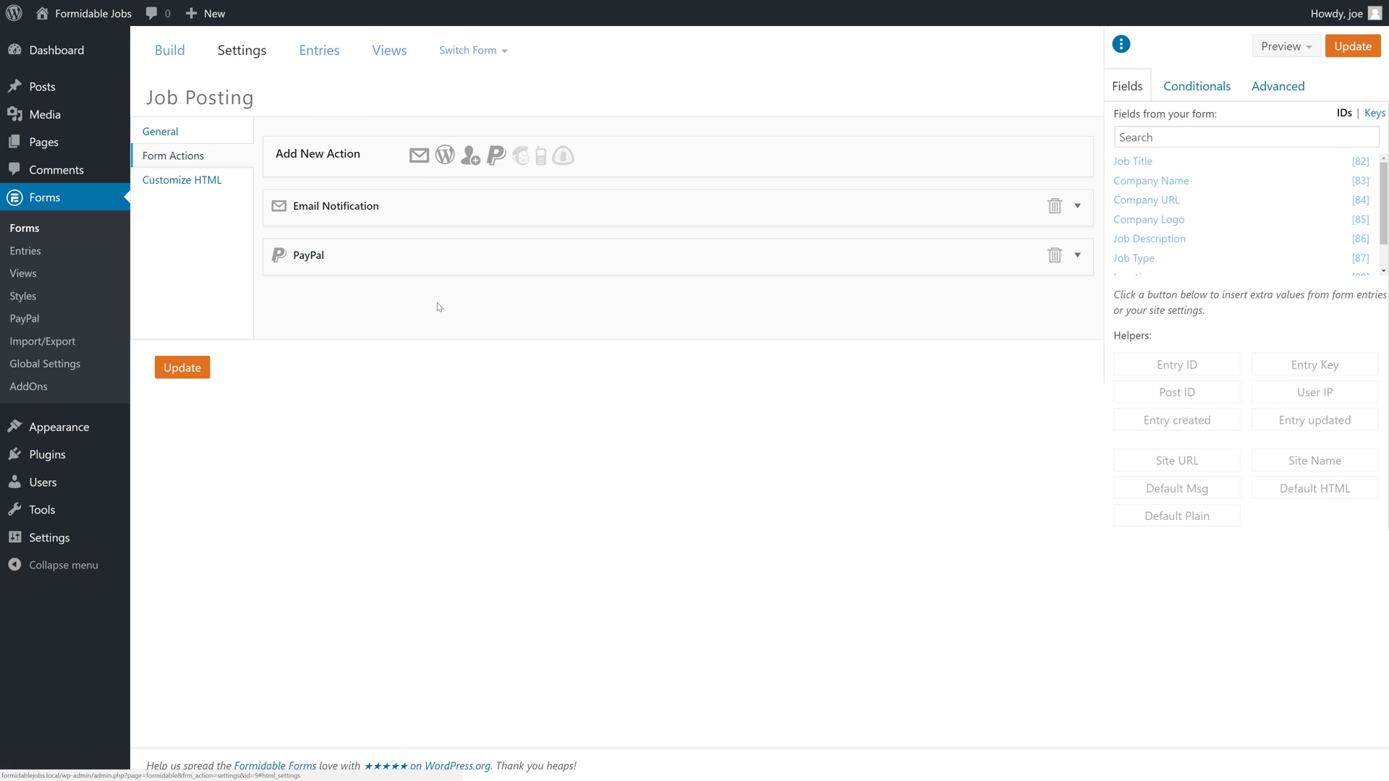
{"action": "left_click", "coordinate": [442, 260]}
{"action": "scroll", "coordinate": [467, 527], "scroll_direction": "down", "scroll_amount": 3}
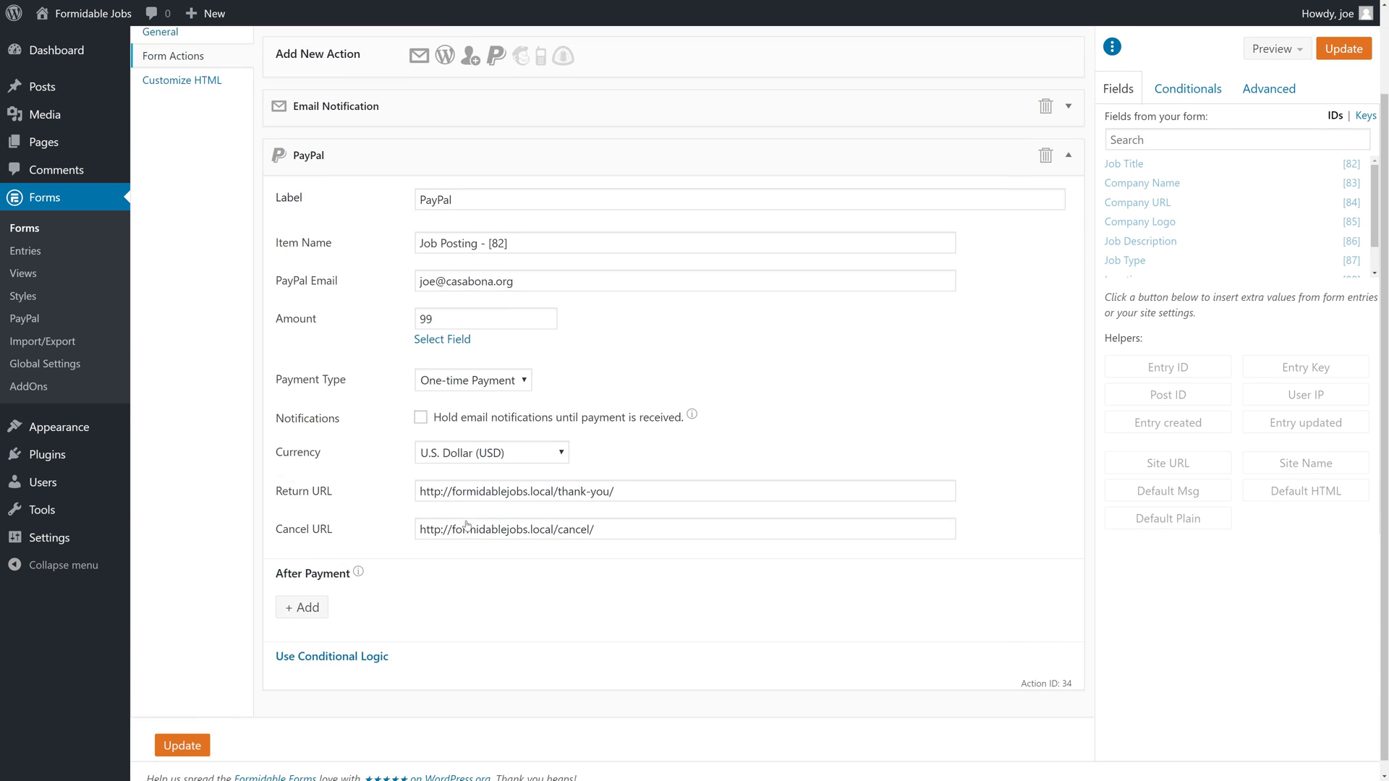
{"action": "left_click", "coordinate": [323, 595]}
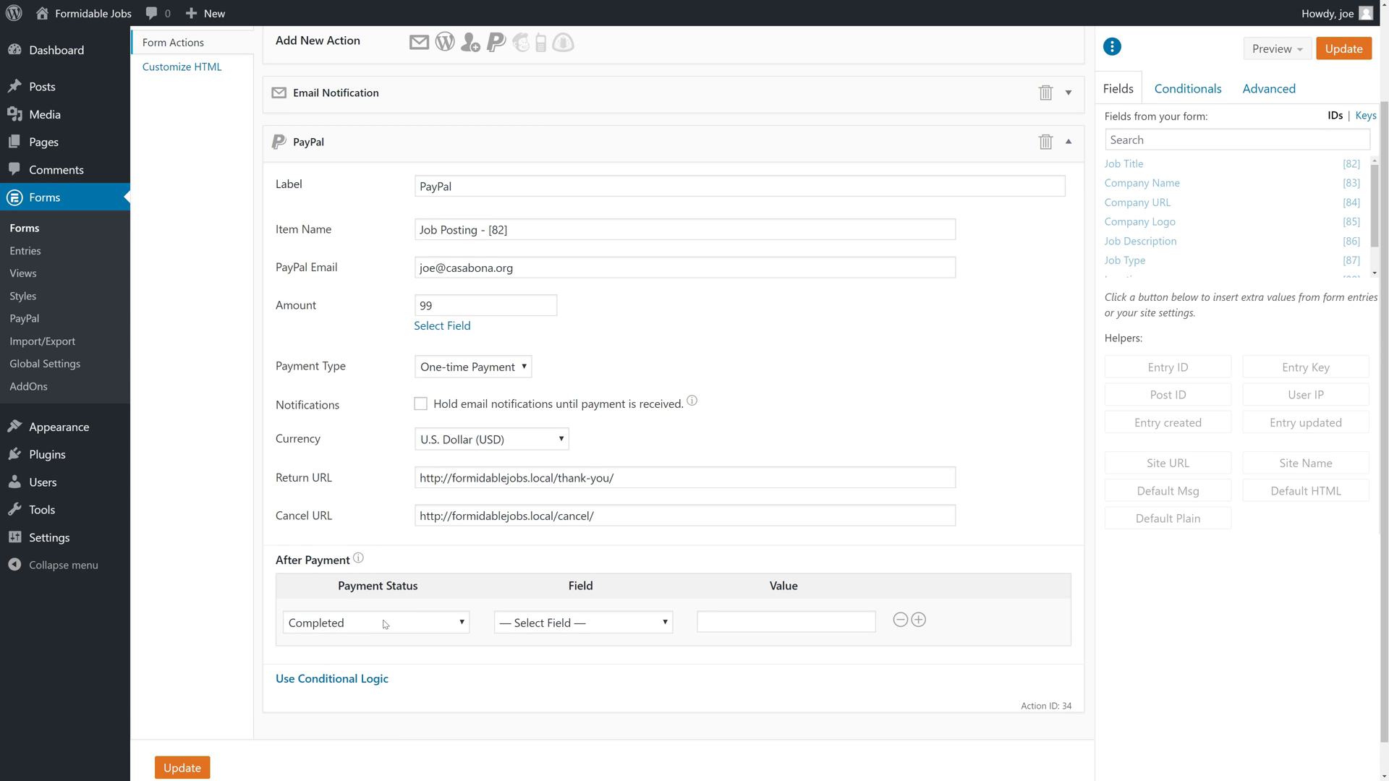
{"action": "left_click", "coordinate": [384, 623]}
{"action": "left_click", "coordinate": [385, 623]}
{"action": "left_click", "coordinate": [569, 624]}
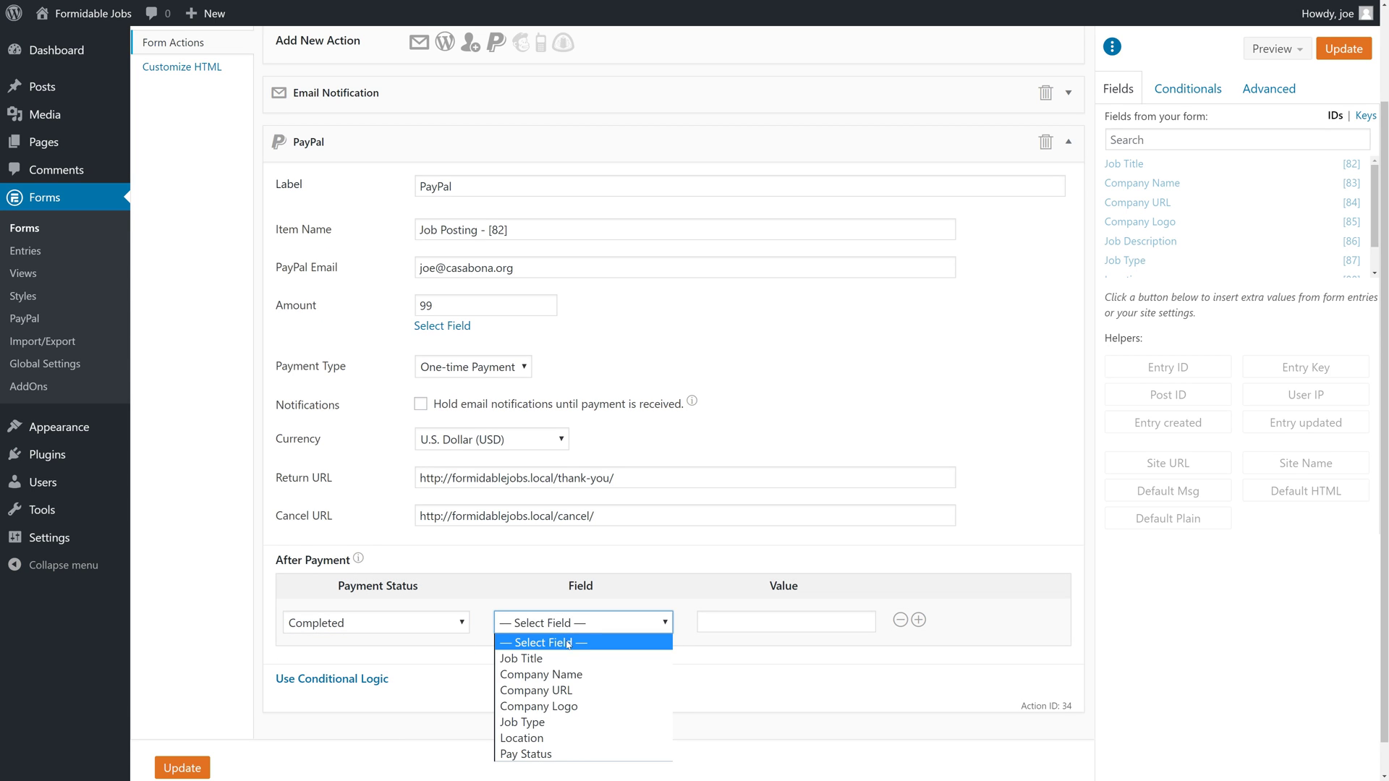
{"action": "left_click", "coordinate": [571, 754]}
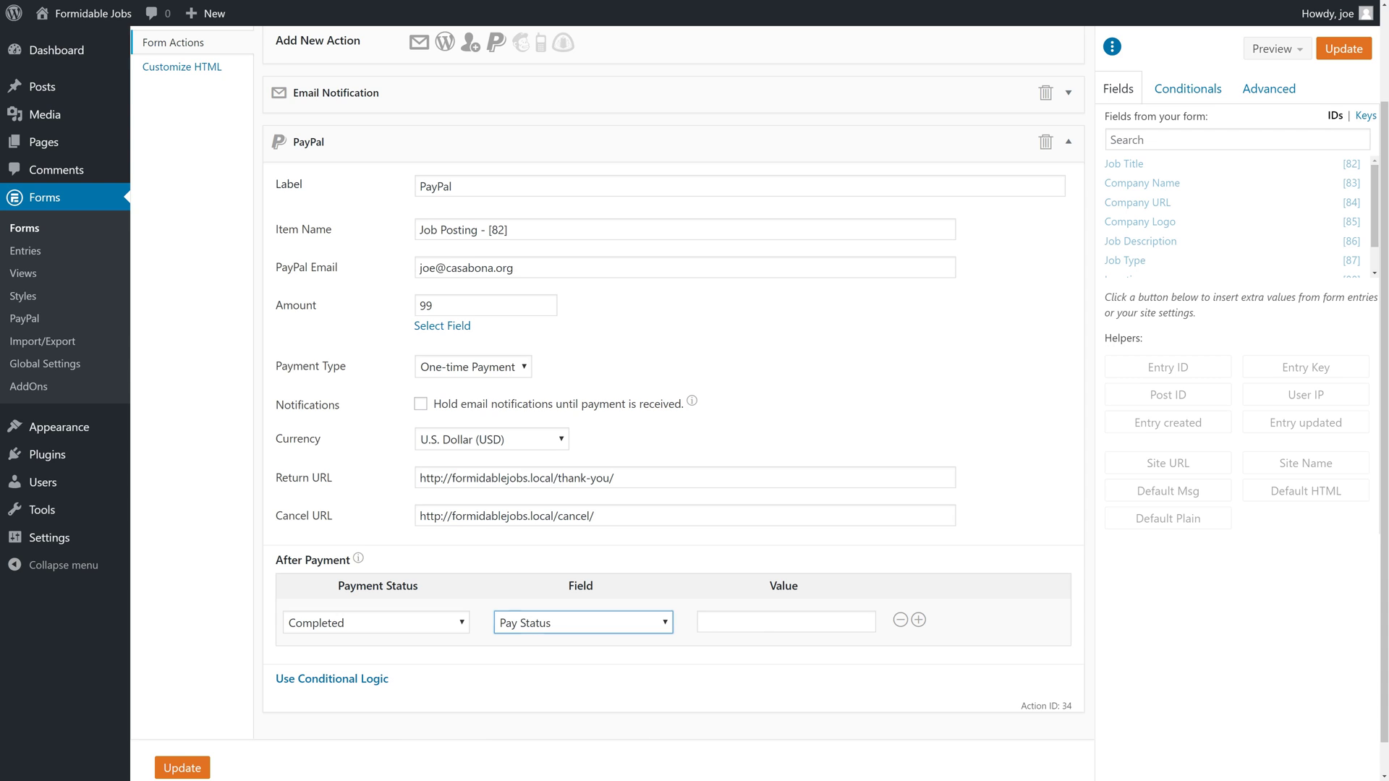
{"action": "left_click", "coordinate": [786, 622]}
{"action": "type", "text": "true"}
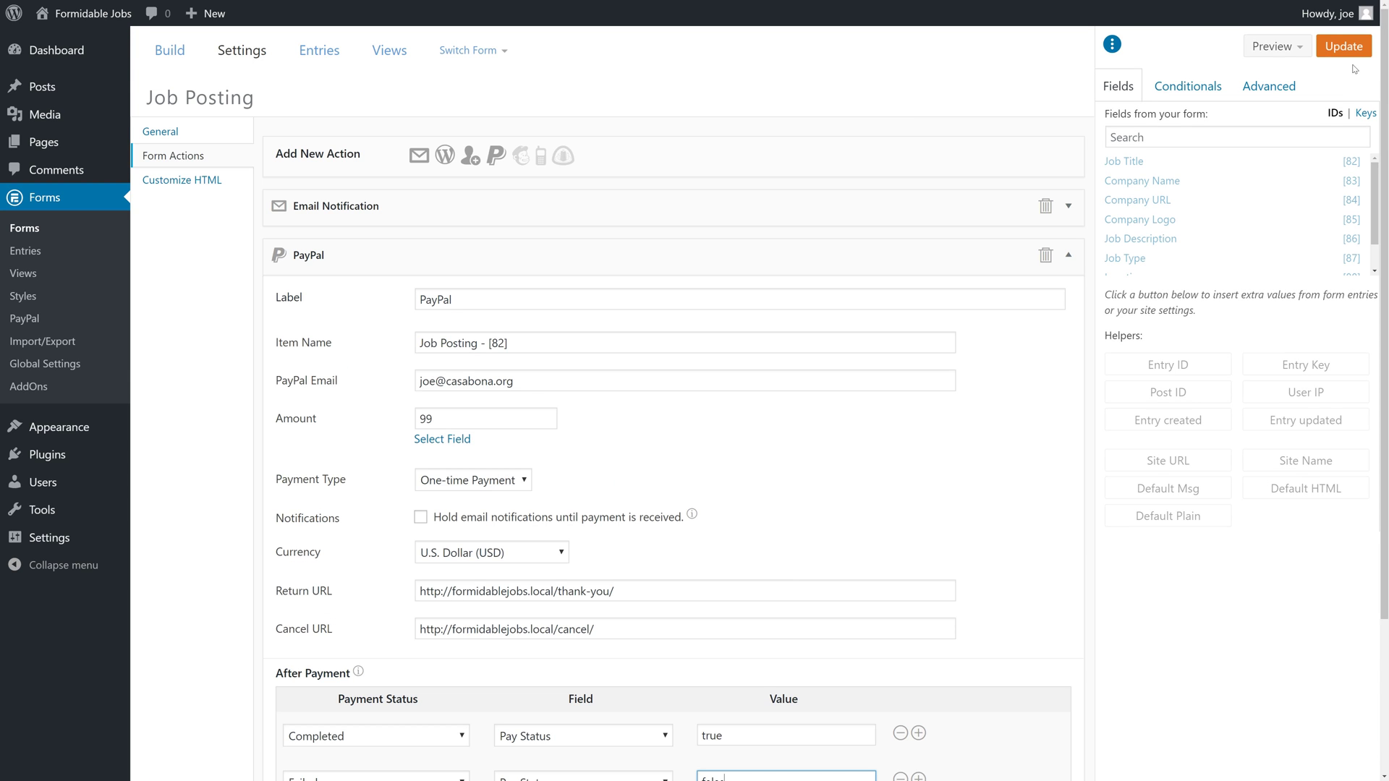
{"action": "left_click", "coordinate": [1357, 49]}
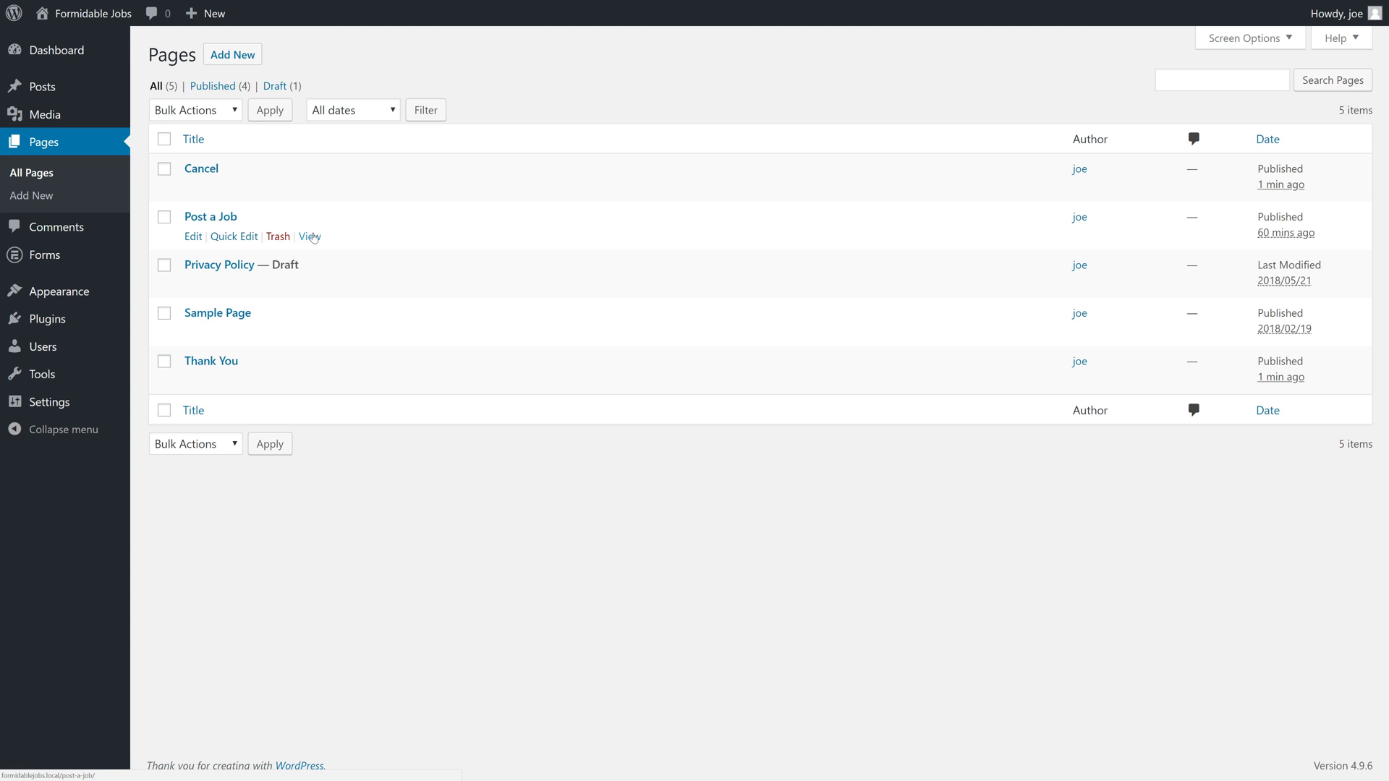
Check the front-end form on the live Post a Job page, then reopen the Job Posting form.
{"action": "left_click", "coordinate": [310, 236]}
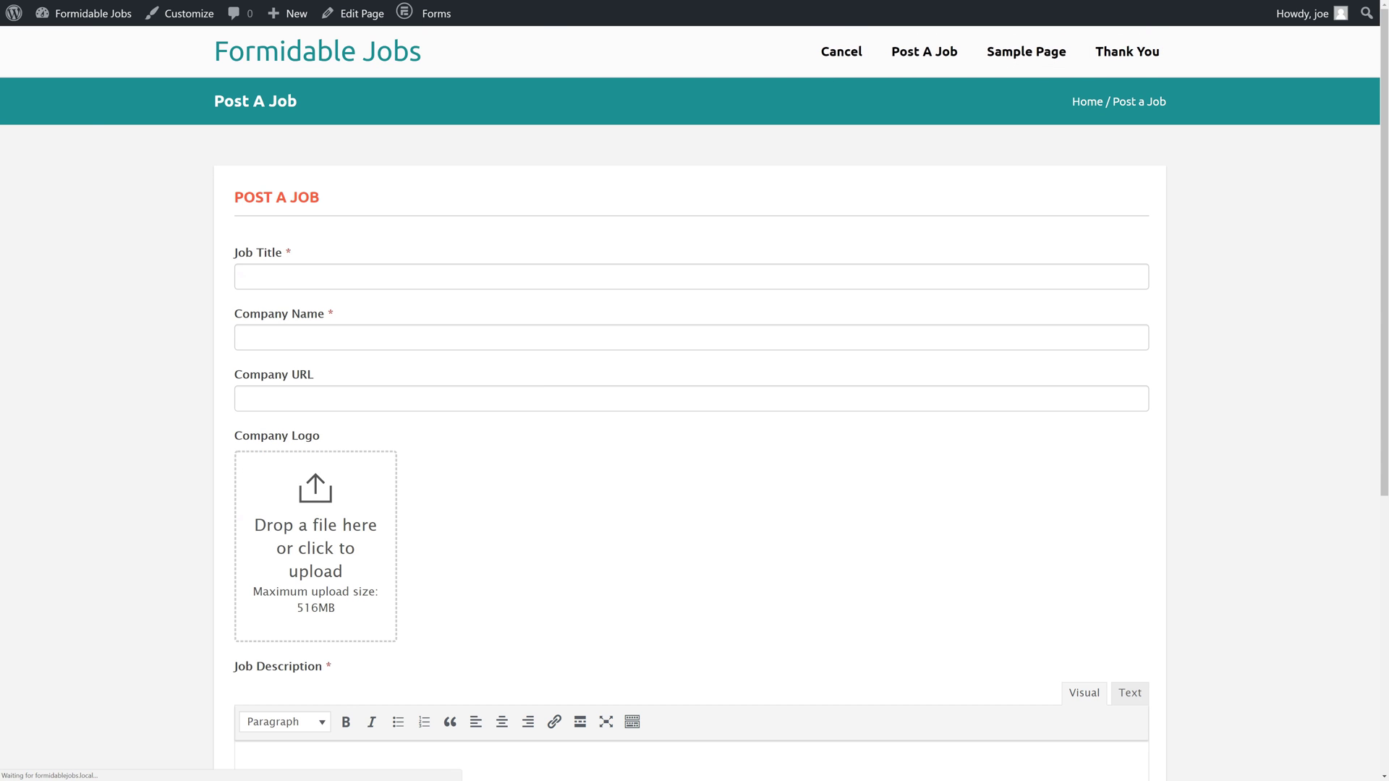
{"action": "scroll", "coordinate": [379, 335], "scroll_direction": "down", "scroll_amount": 6}
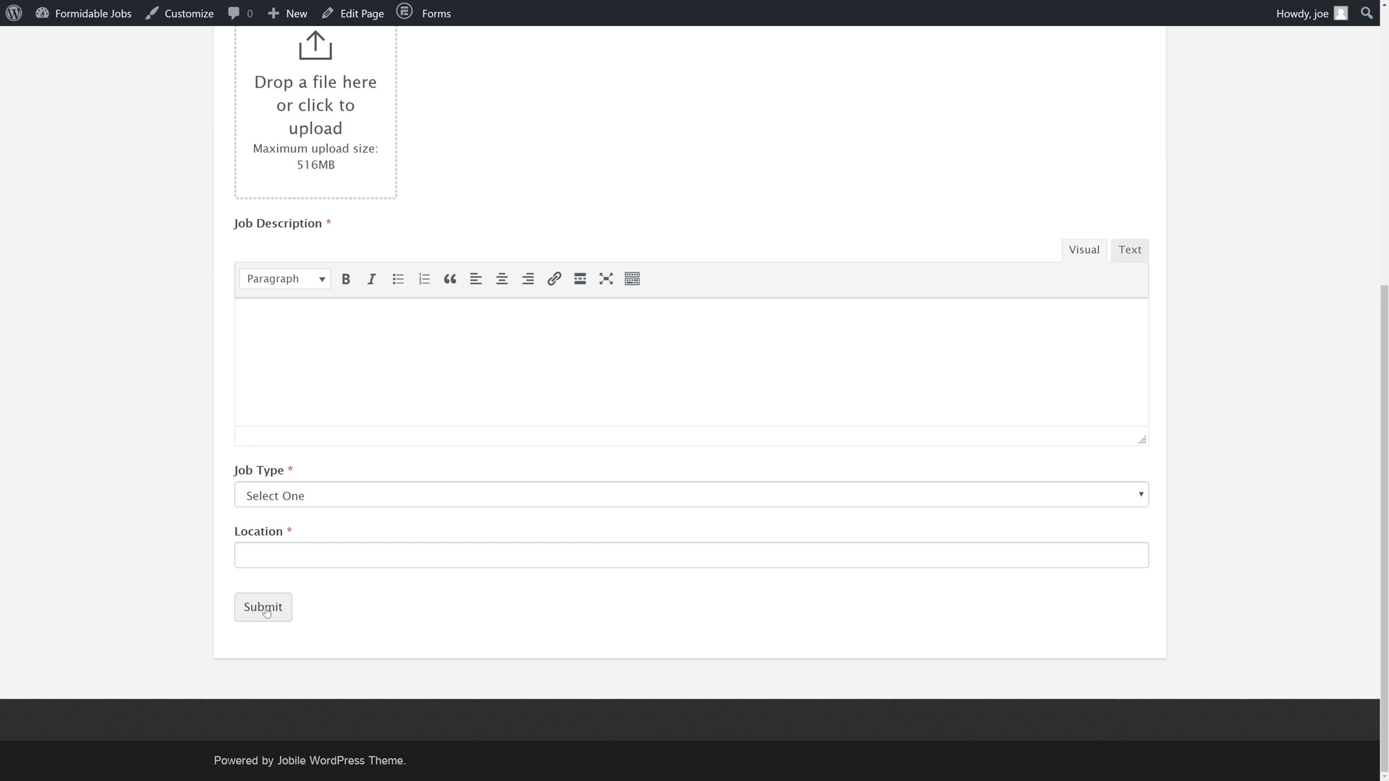
{"action": "scroll", "coordinate": [266, 611], "scroll_direction": "up", "scroll_amount": 6}
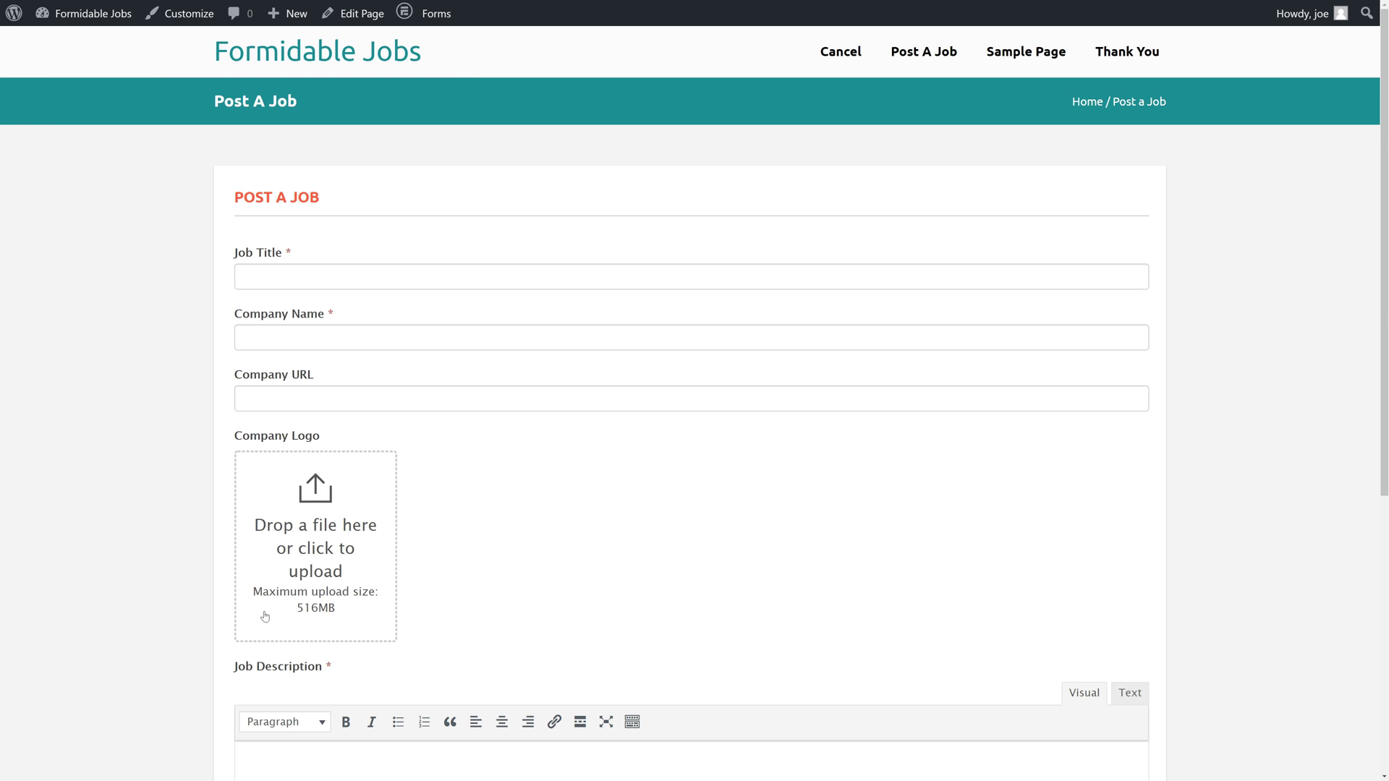
{"action": "scroll", "coordinate": [253, 608], "scroll_direction": "down", "scroll_amount": 5}
{"action": "scroll", "coordinate": [246, 601], "scroll_direction": "up", "scroll_amount": 5}
{"action": "left_click", "coordinate": [436, 40]}
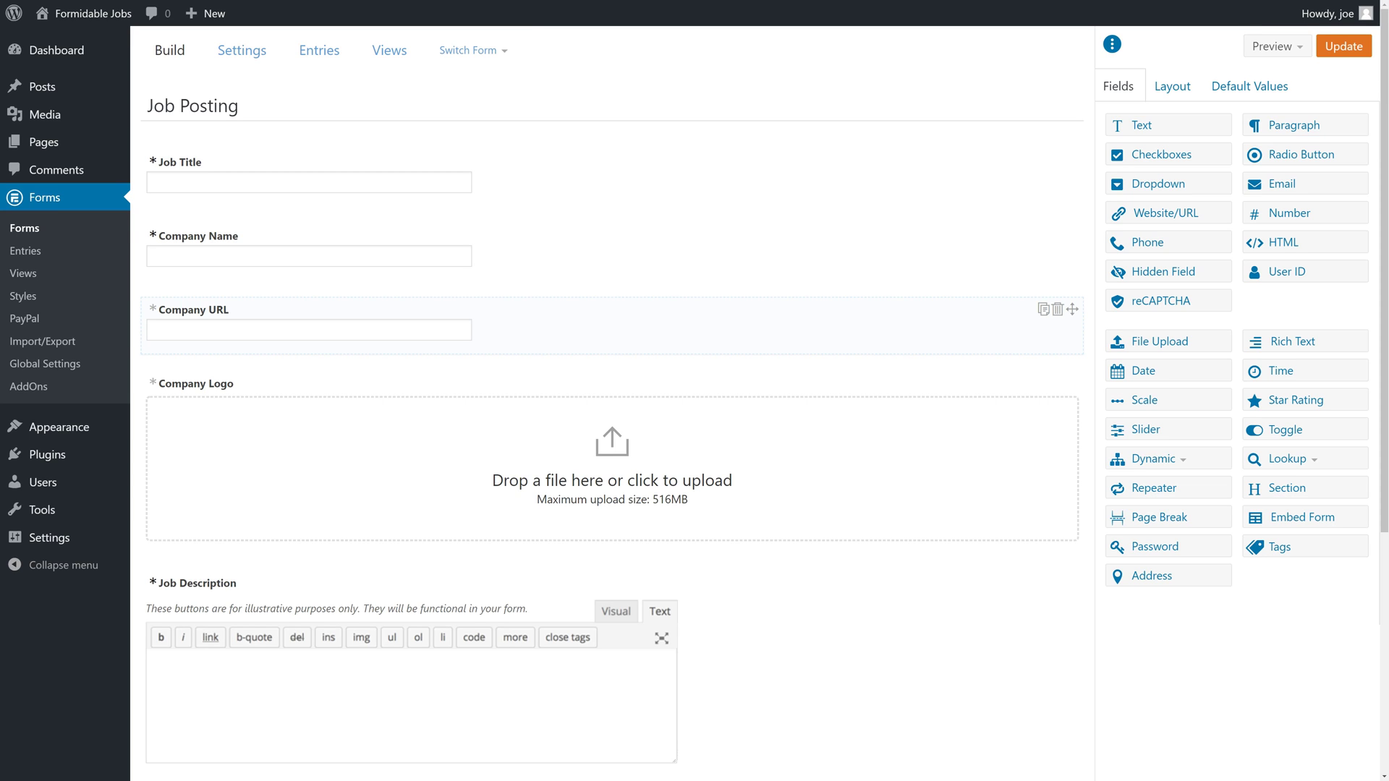
Add the '$99 per Job Posting until filled or deleted' paragraph to the After Fields HTML.
{"action": "left_click", "coordinate": [265, 55]}
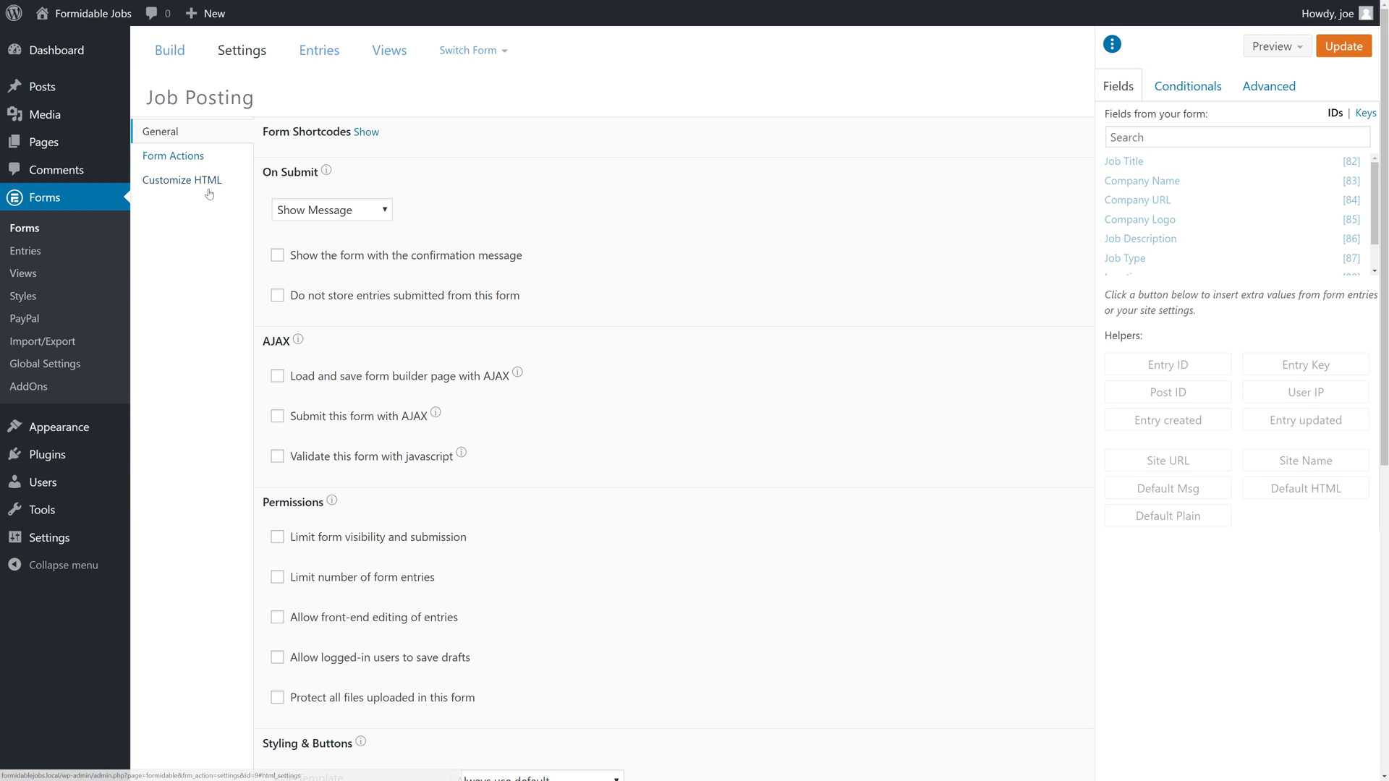
{"action": "left_click", "coordinate": [205, 186]}
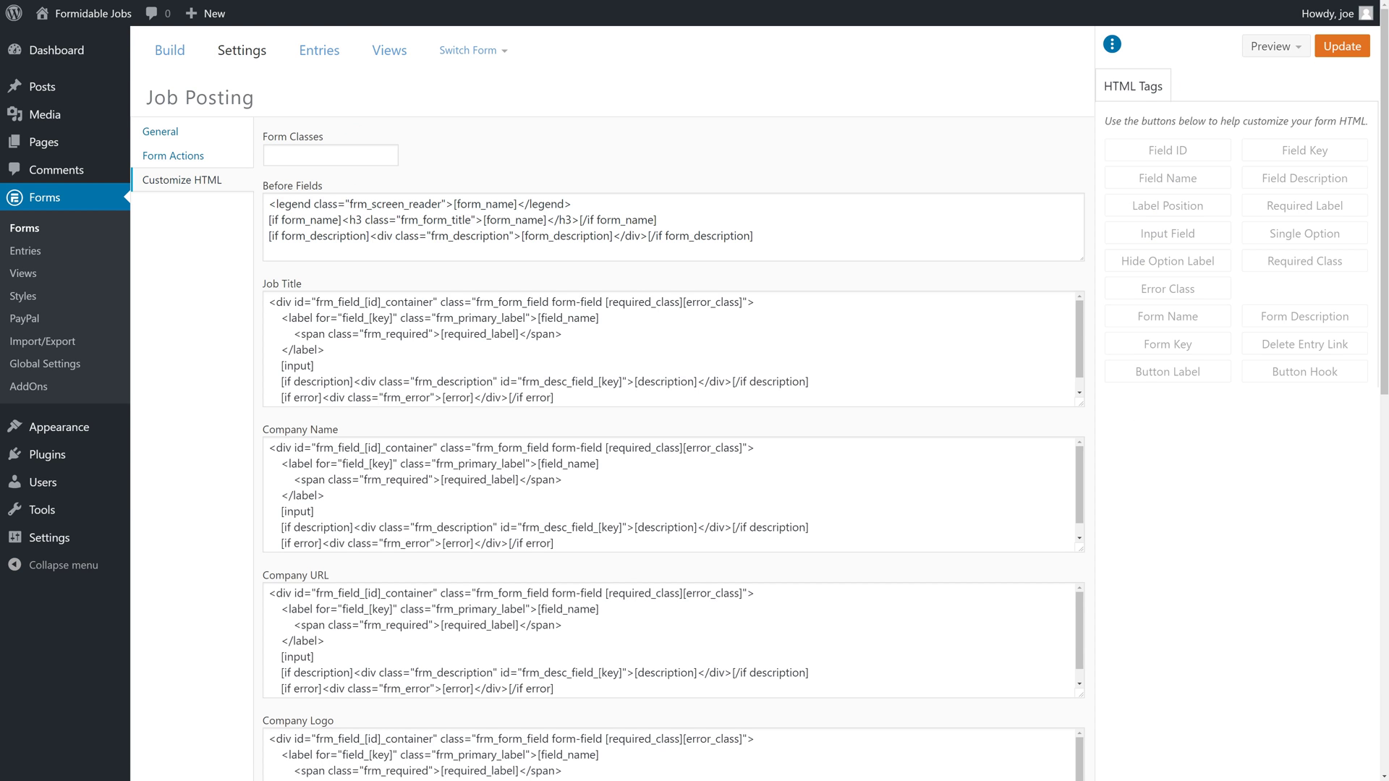
{"action": "scroll", "coordinate": [672, 496], "scroll_direction": "down", "scroll_amount": 1}
{"action": "scroll", "coordinate": [673, 640], "scroll_direction": "down", "scroll_amount": 1}
{"action": "scroll", "coordinate": [672, 507], "scroll_direction": "down", "scroll_amount": 4}
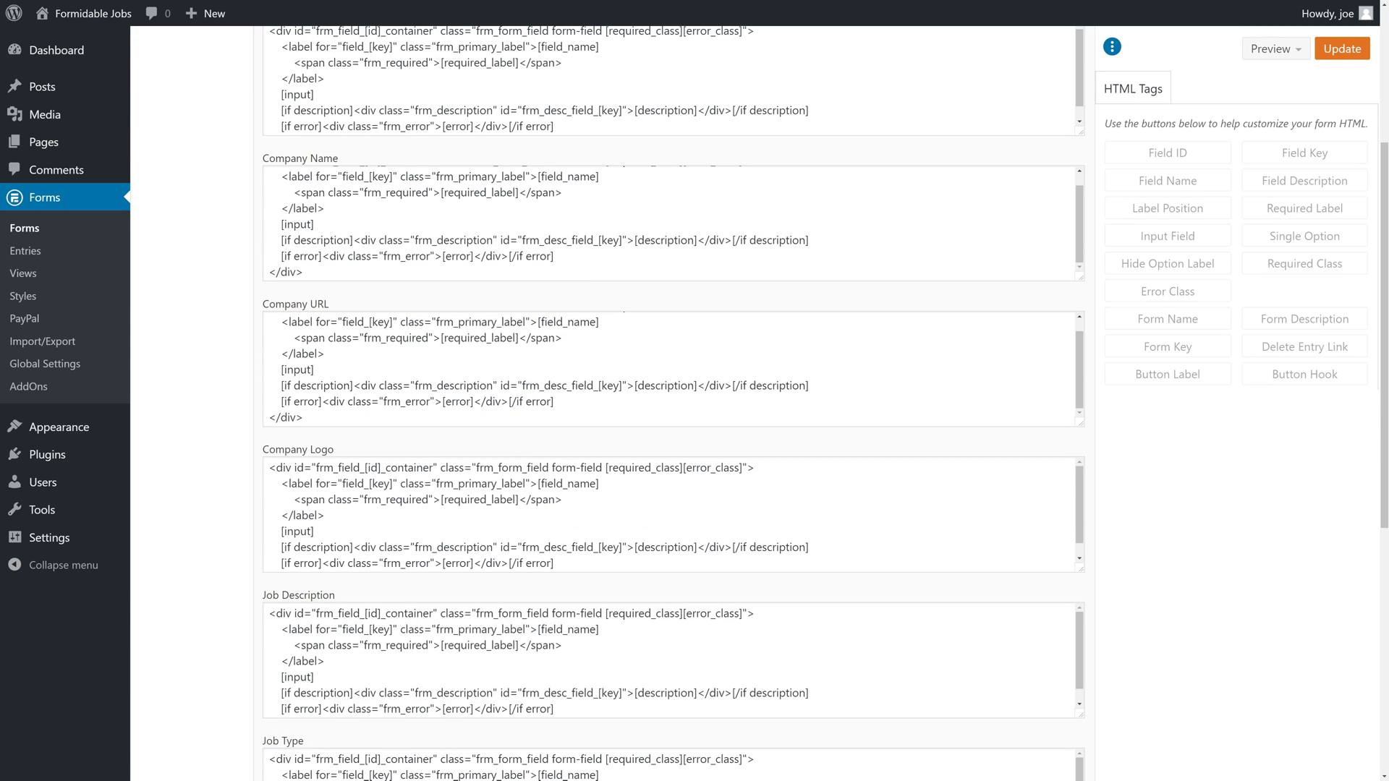
{"action": "scroll", "coordinate": [673, 662], "scroll_direction": "down", "scroll_amount": 1}
{"action": "scroll", "coordinate": [1161, 655], "scroll_direction": "down", "scroll_amount": 6}
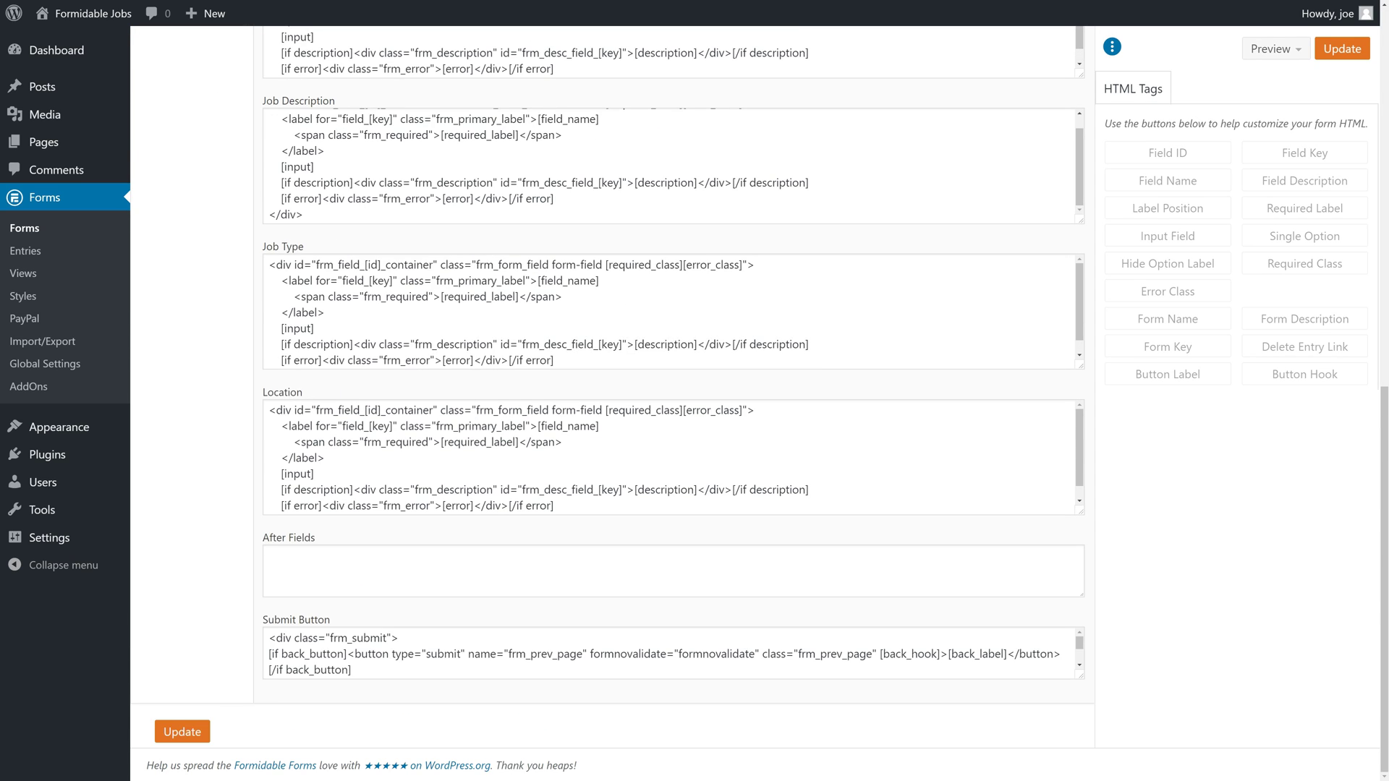
{"action": "left_click", "coordinate": [440, 571]}
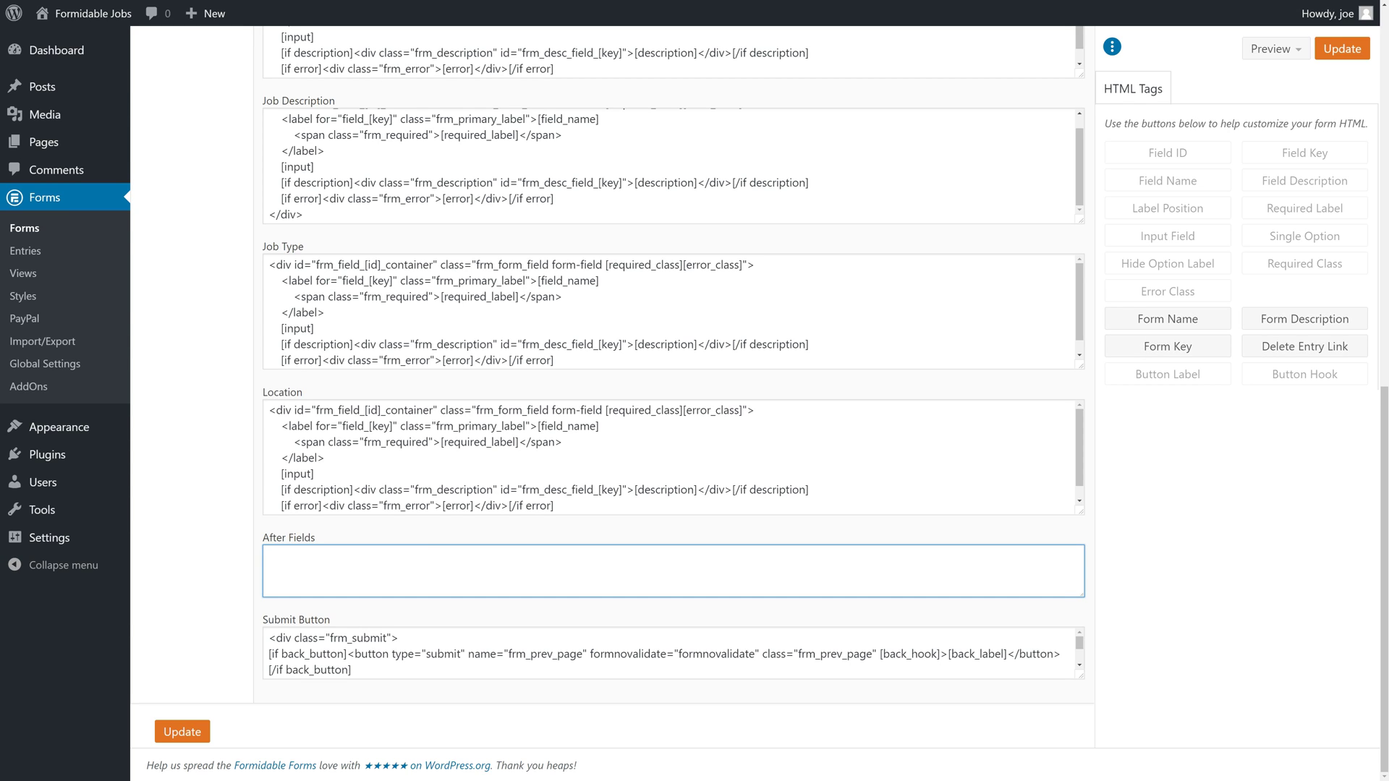
{"action": "type", "text": "<p>"}
{"action": "type", "text": "$"}
{"action": "type", "text": "Each Job Posting is $99 and will stay on the site until the job is filled or deleted.</p>"}
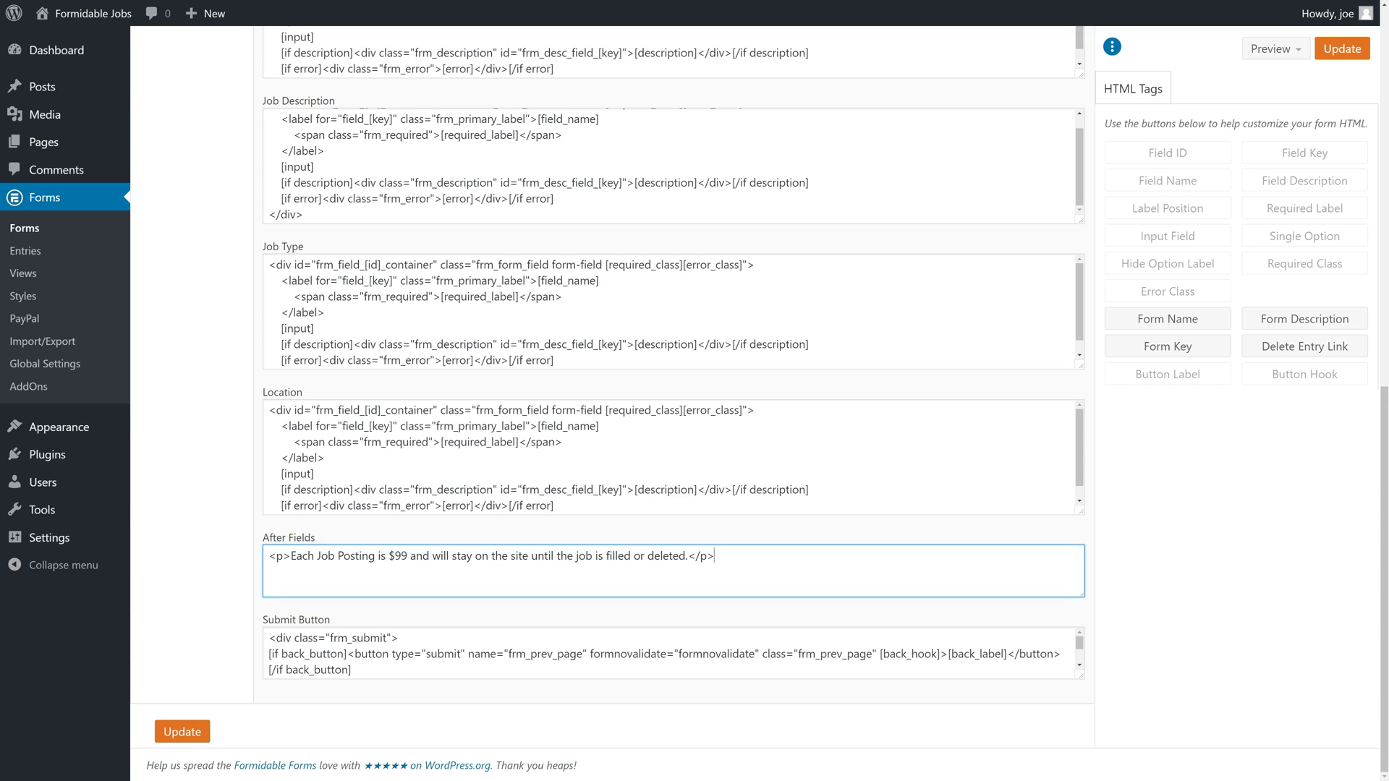
{"action": "left_click", "coordinate": [722, 683]}
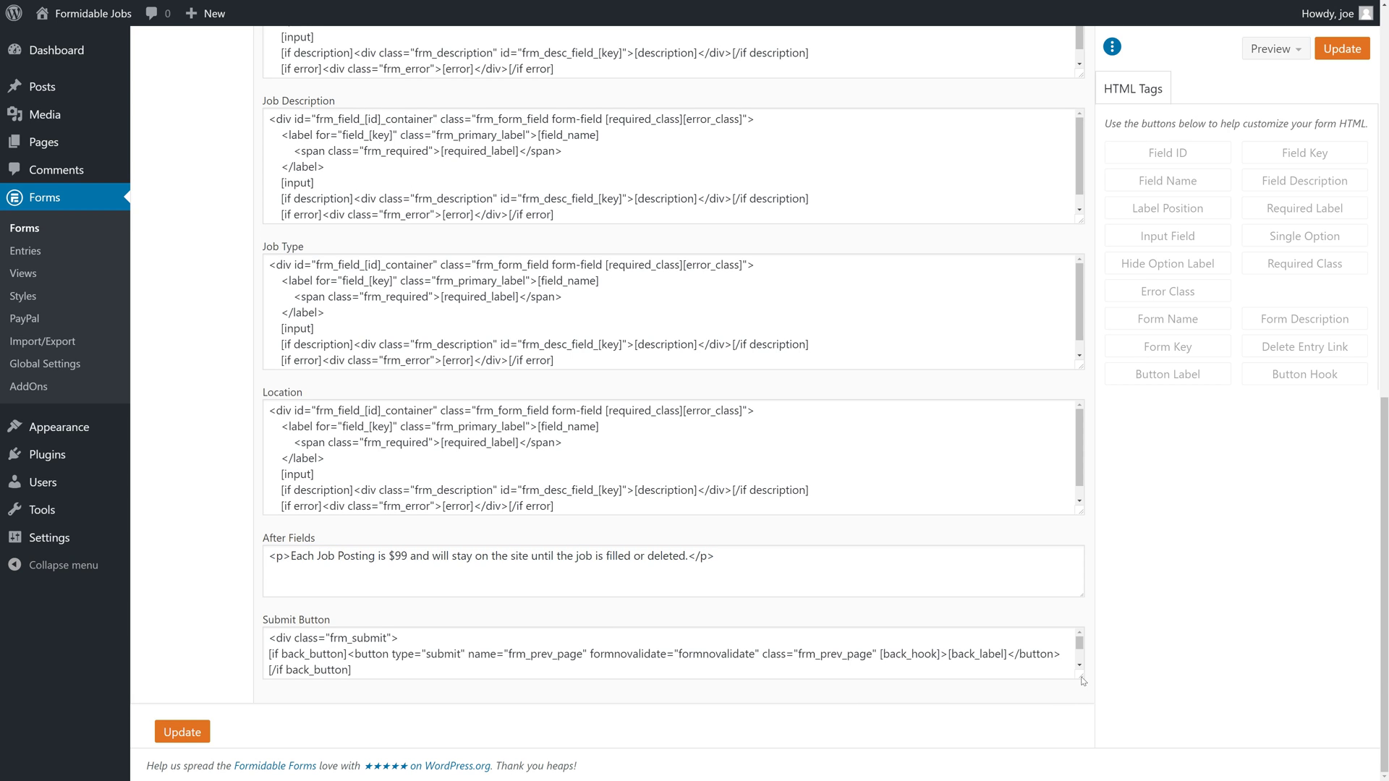
Enlarge the Submit Button HTML box to show all of its code lines.
{"action": "left_click_drag", "start_coordinate": [1082, 680], "coordinate": [1083, 739]}
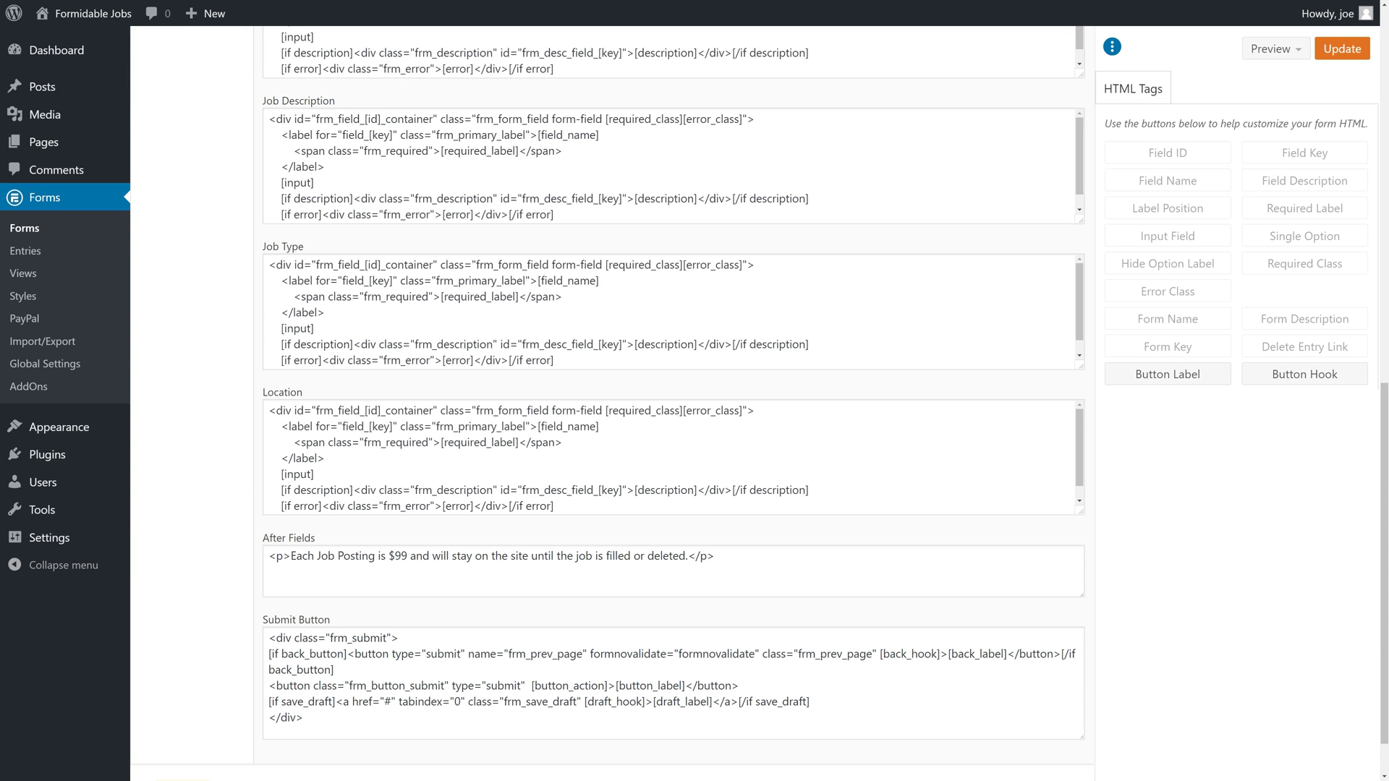
{"action": "left_click_drag", "start_coordinate": [614, 685], "coordinate": [679, 685]}
{"action": "left_click", "coordinate": [680, 685]}
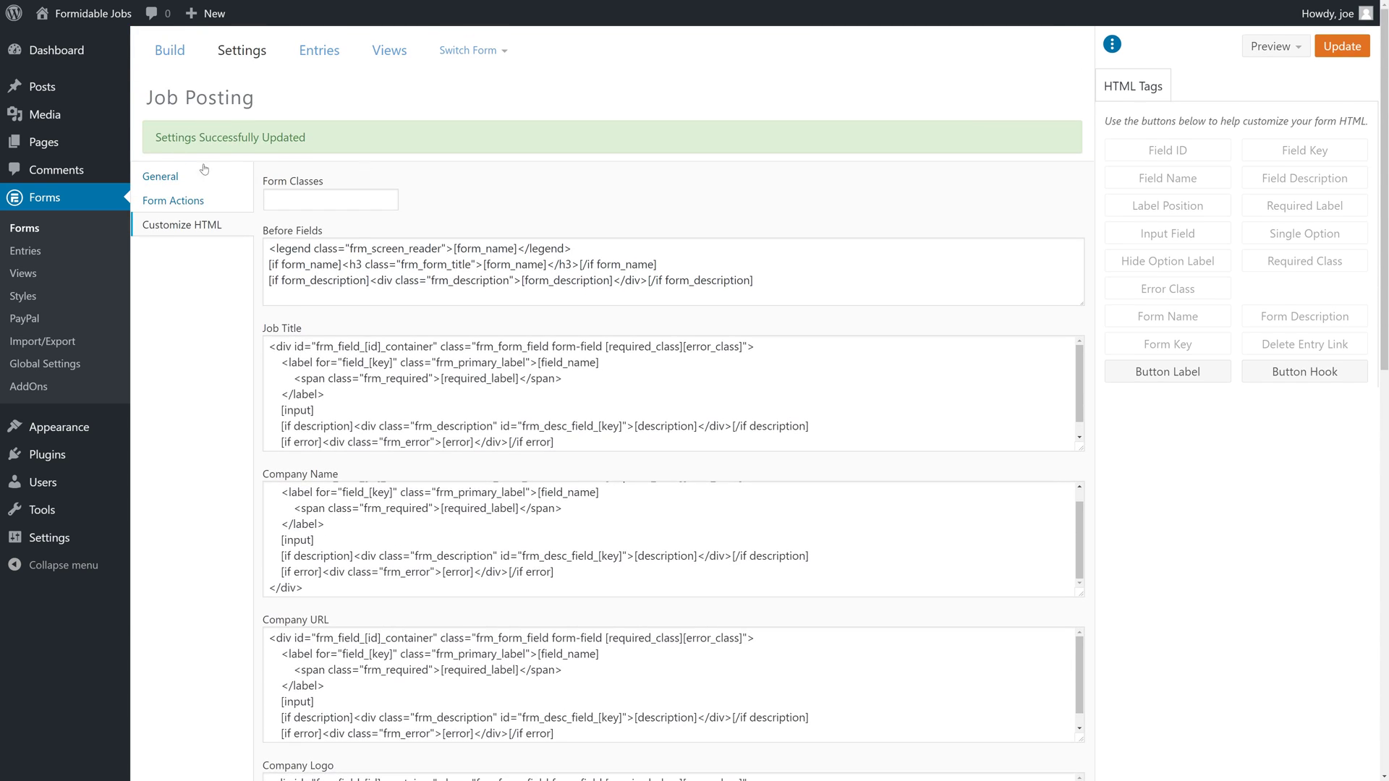
Keep Formidable Style (default), change the submit button text to 'Pay $99 Now', and save.
{"action": "left_click", "coordinate": [188, 185]}
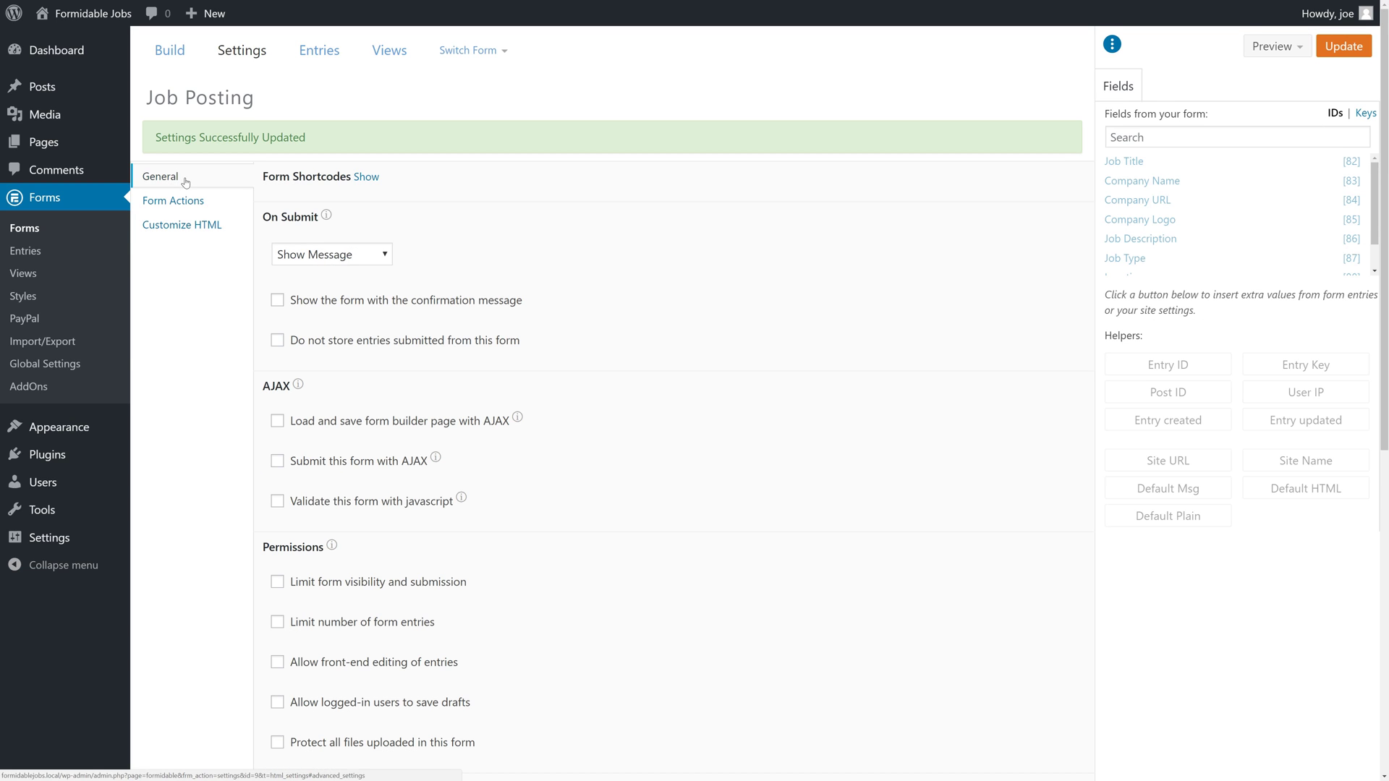
{"action": "scroll", "coordinate": [516, 522], "scroll_direction": "down", "scroll_amount": 5}
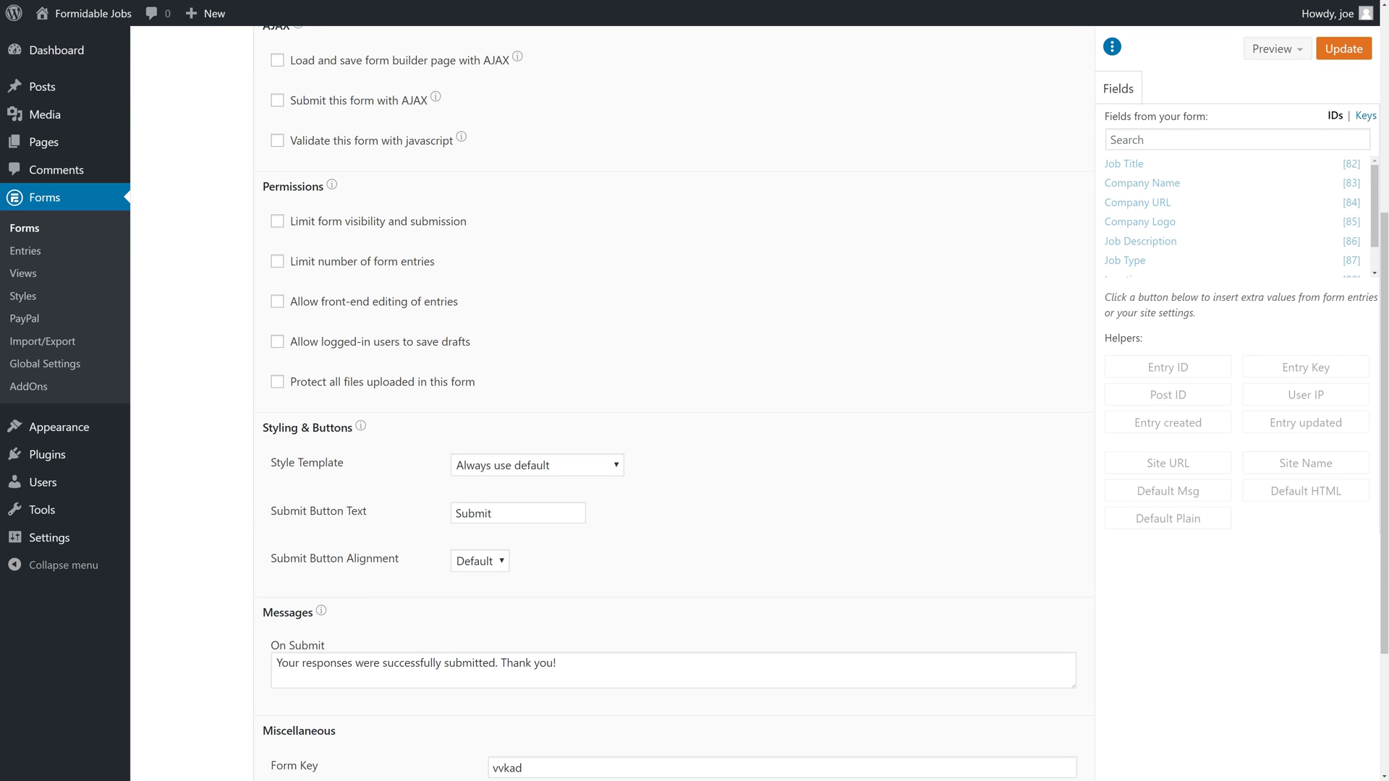
{"action": "left_click_drag", "start_coordinate": [515, 518], "coordinate": [437, 517]}
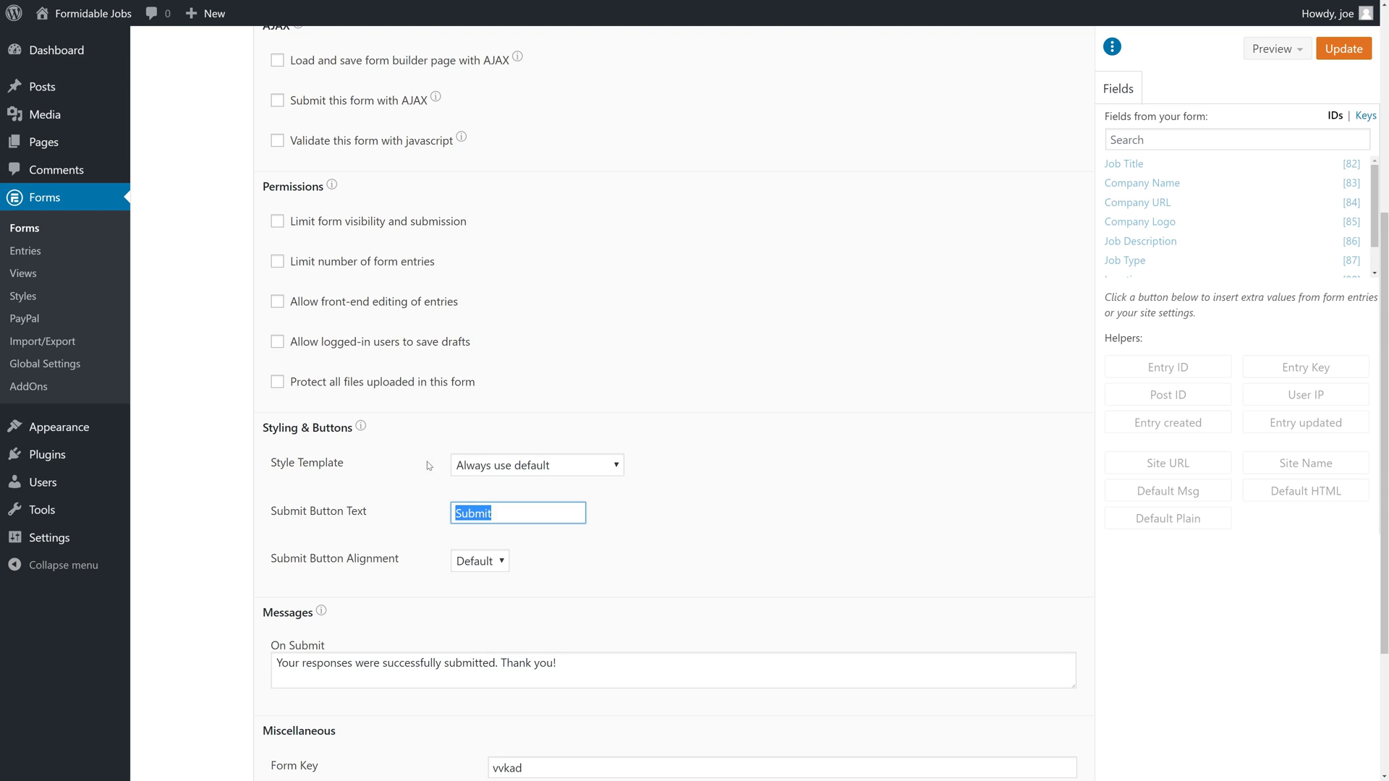
{"action": "left_click", "coordinate": [549, 465]}
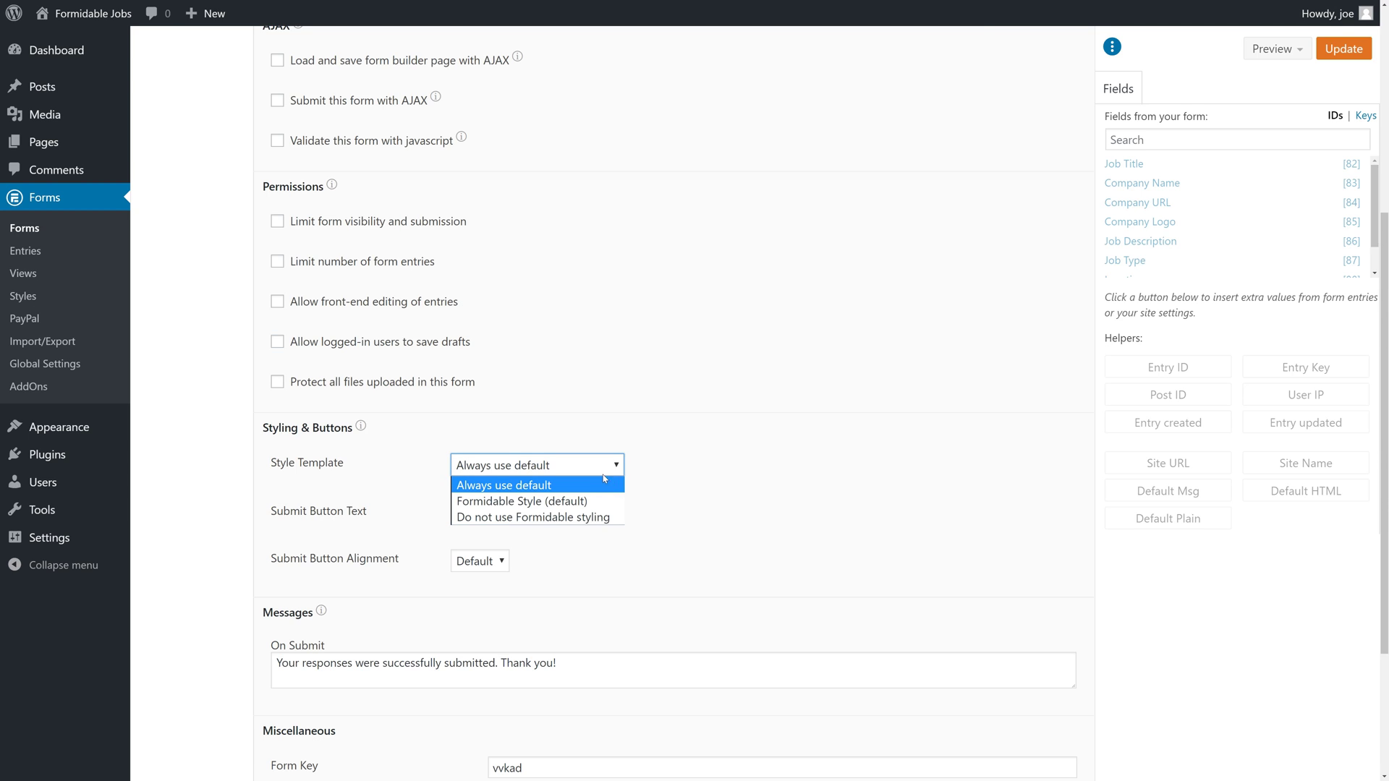
{"action": "key", "text": "Down"}
{"action": "key", "text": "Down"}
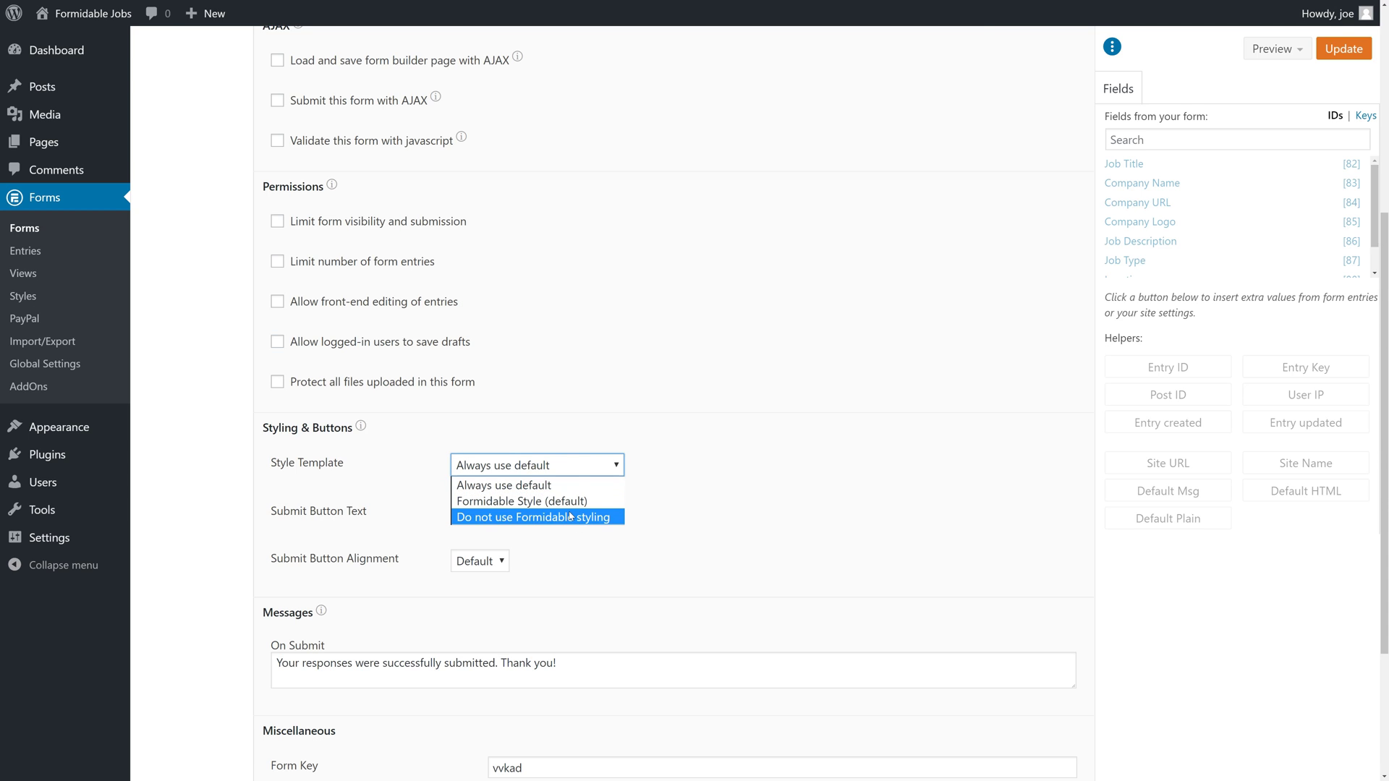
{"action": "key", "text": "Up"}
{"action": "key", "text": "Return"}
{"action": "key", "text": "Tab"}
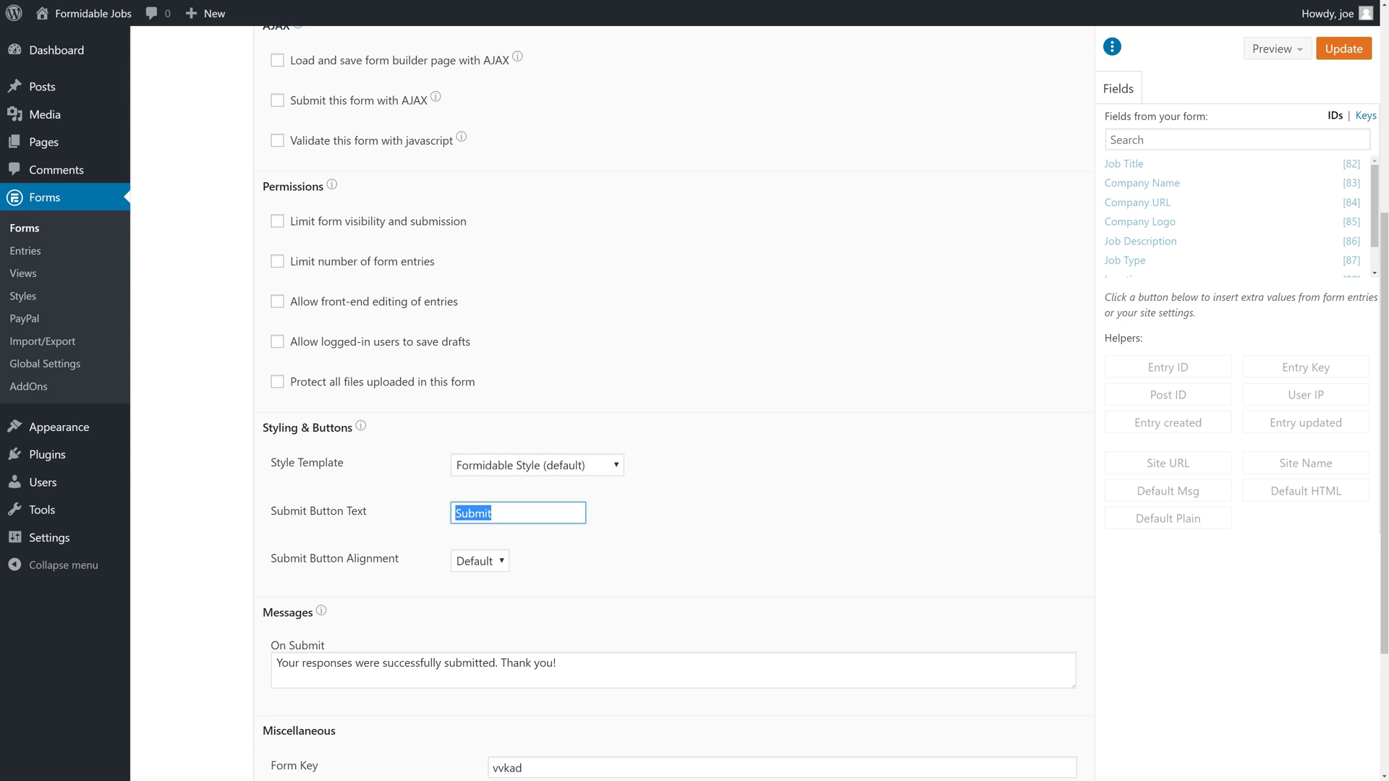
{"action": "key", "text": "BackSpace"}
{"action": "type", "text": "Pay $99 Now"}
{"action": "left_click", "coordinate": [1343, 49]}
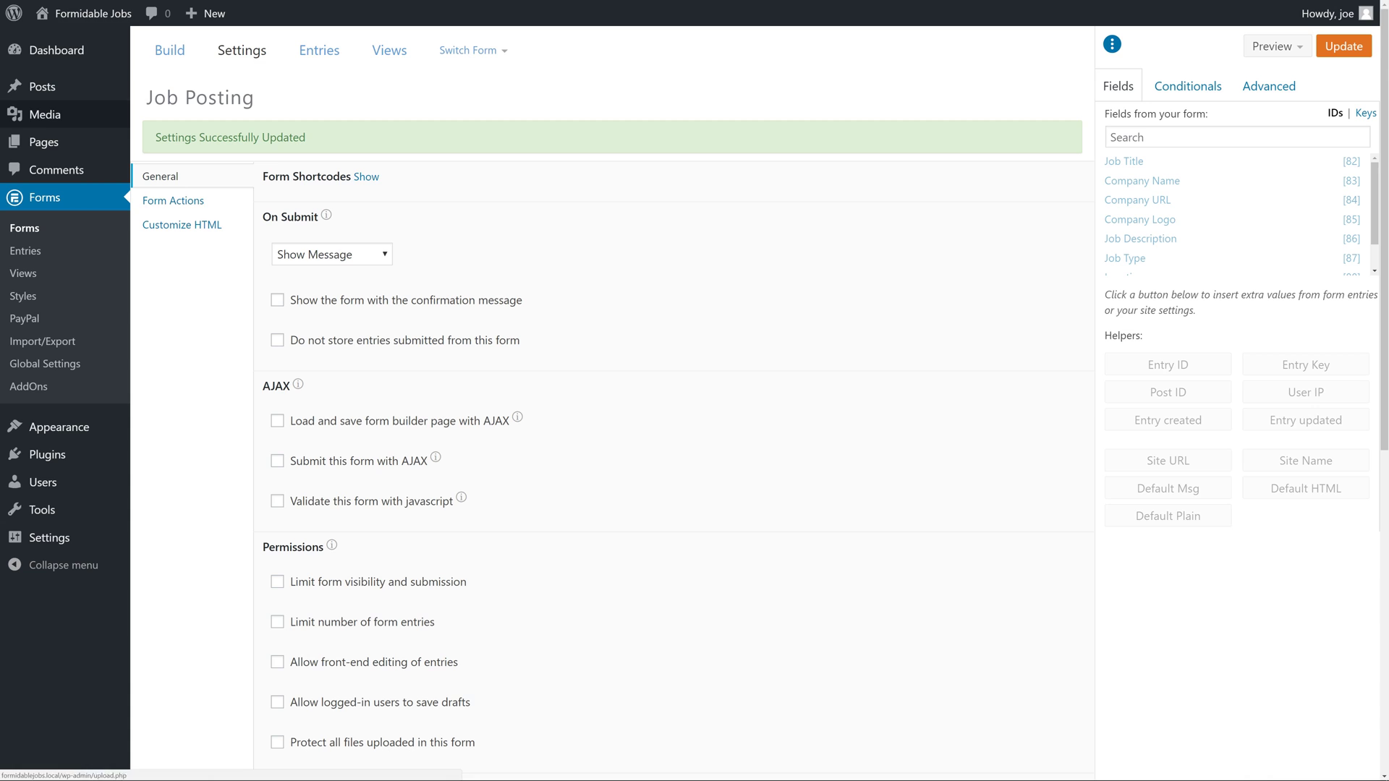
From Pages, view the live Post a Job page and check the $99 price note below the fields.
{"action": "mouse_move", "coordinate": [66, 101]}
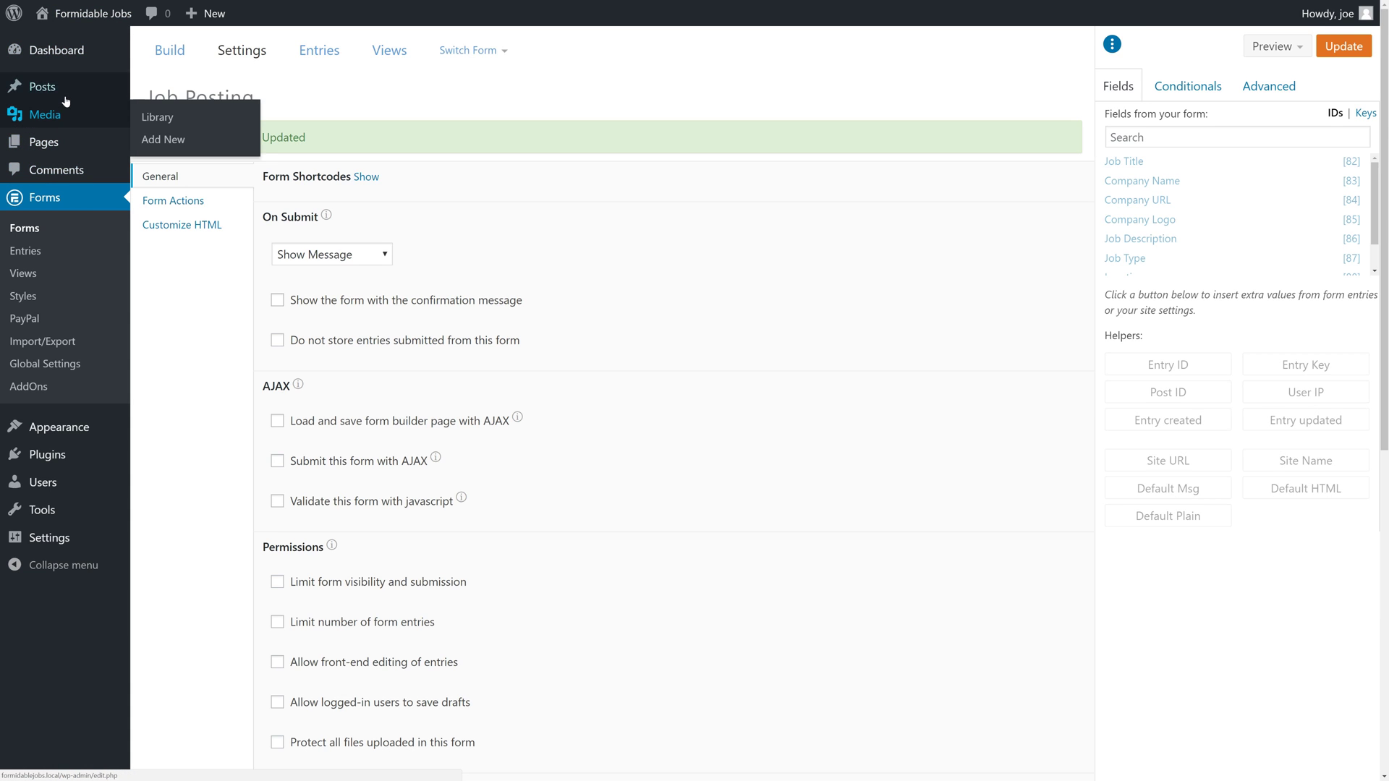
{"action": "left_click", "coordinate": [58, 134]}
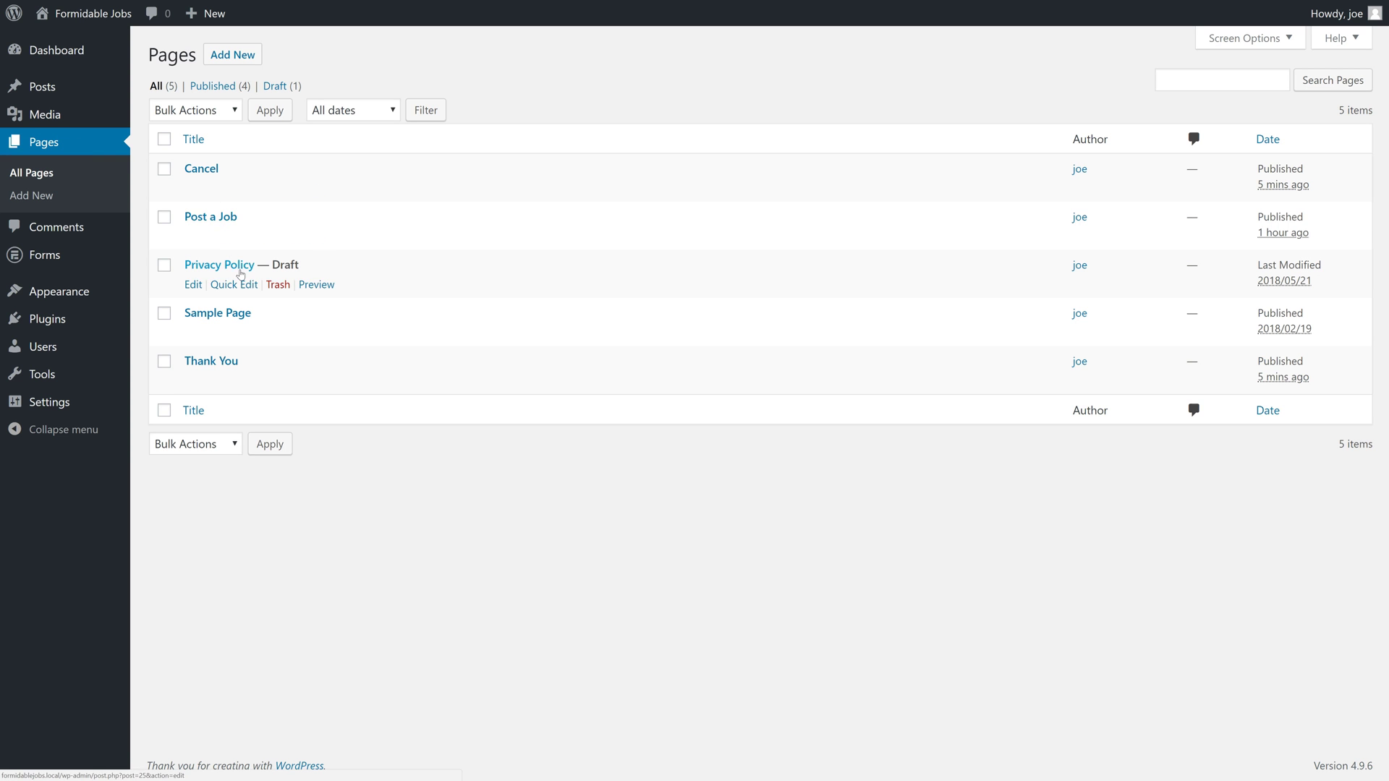
{"action": "left_click", "coordinate": [315, 239]}
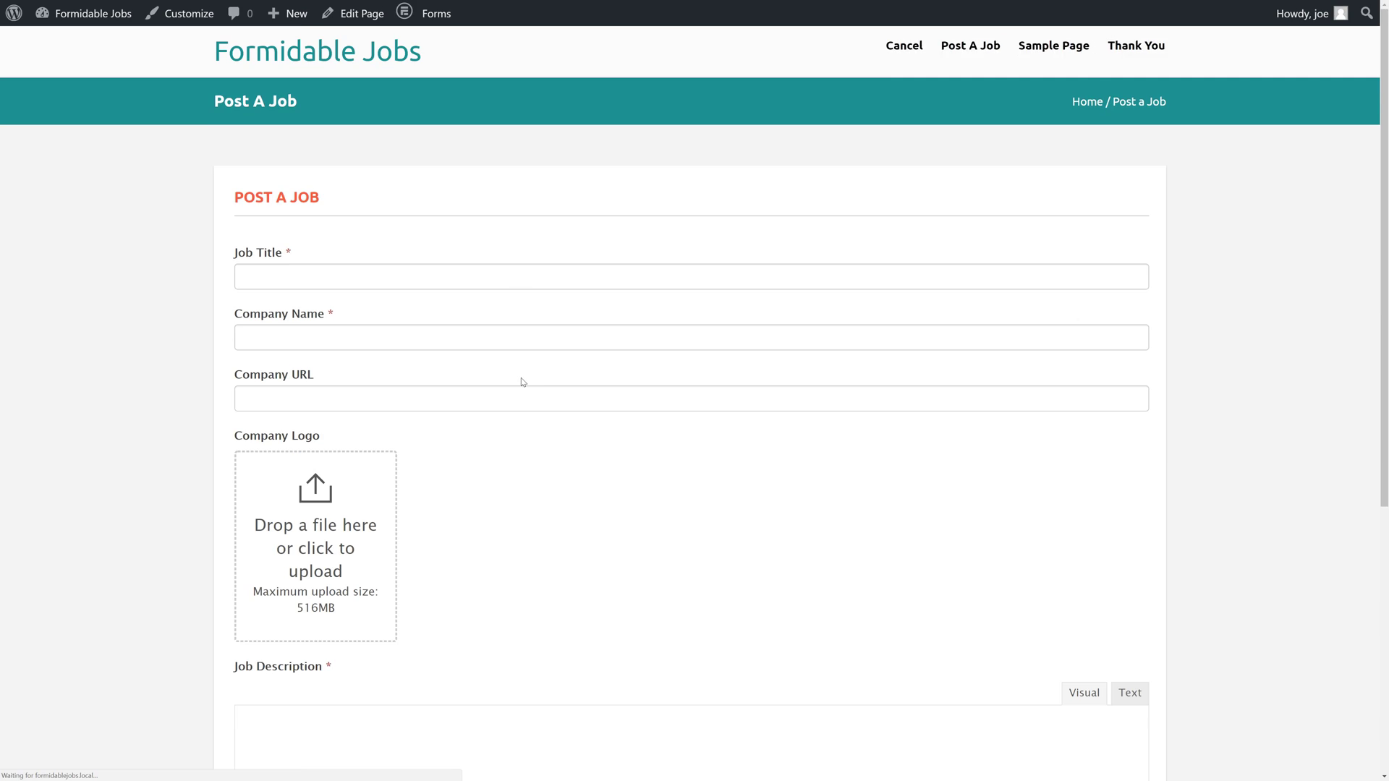
{"action": "scroll", "coordinate": [140, 448], "scroll_direction": "down", "scroll_amount": 5}
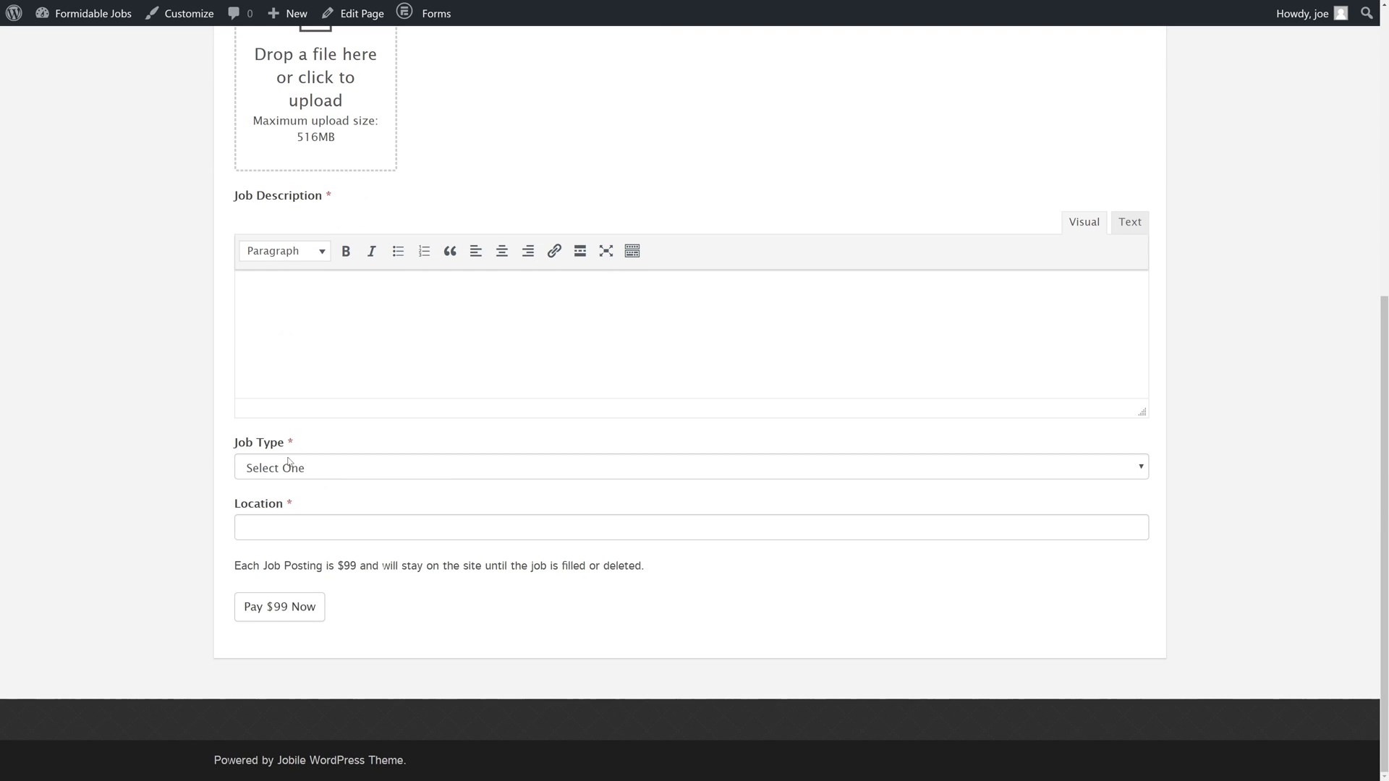
{"action": "left_click_drag", "start_coordinate": [233, 572], "coordinate": [660, 574]}
{"action": "left_click", "coordinate": [644, 584]}
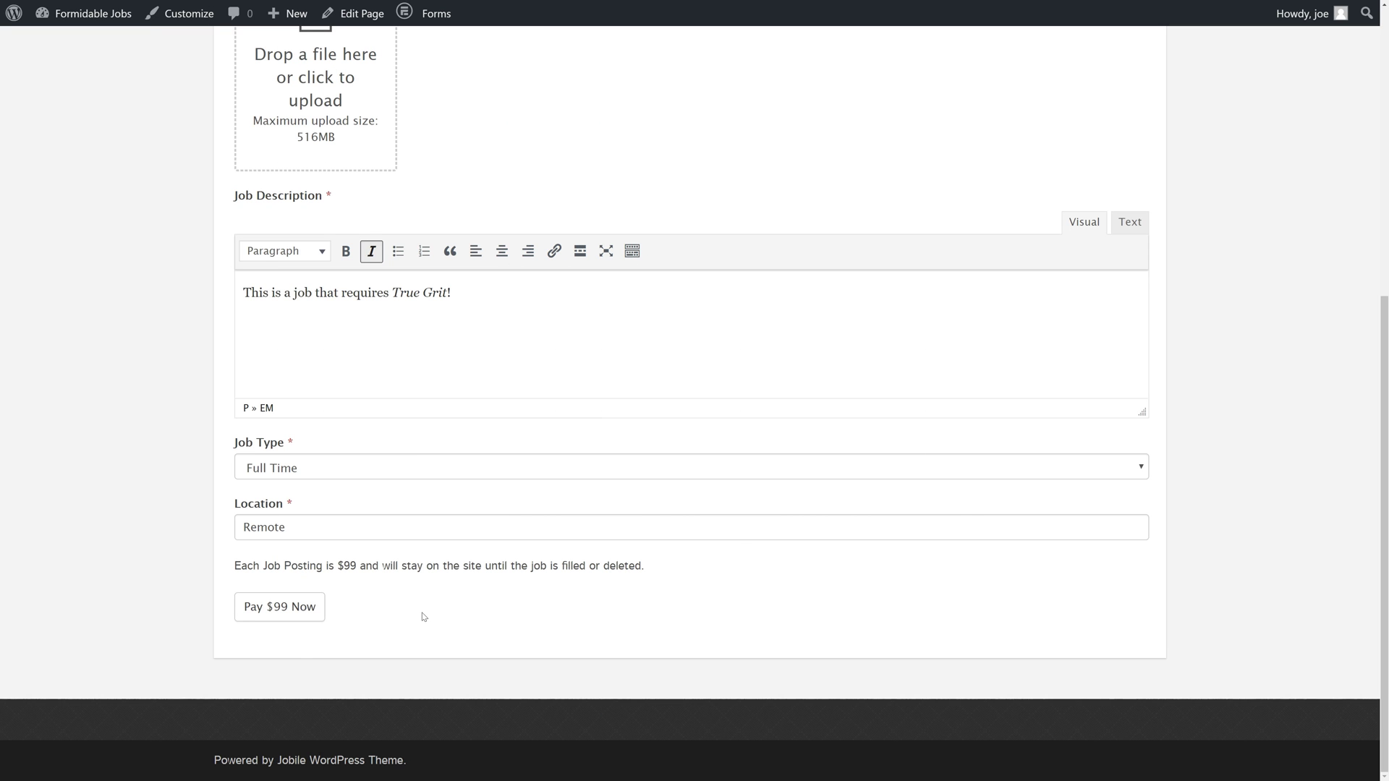
Submit the job posting with 'Pay $99 Now', then log in with the sandbox buyer's e-mail and password.
{"action": "left_click", "coordinate": [297, 614]}
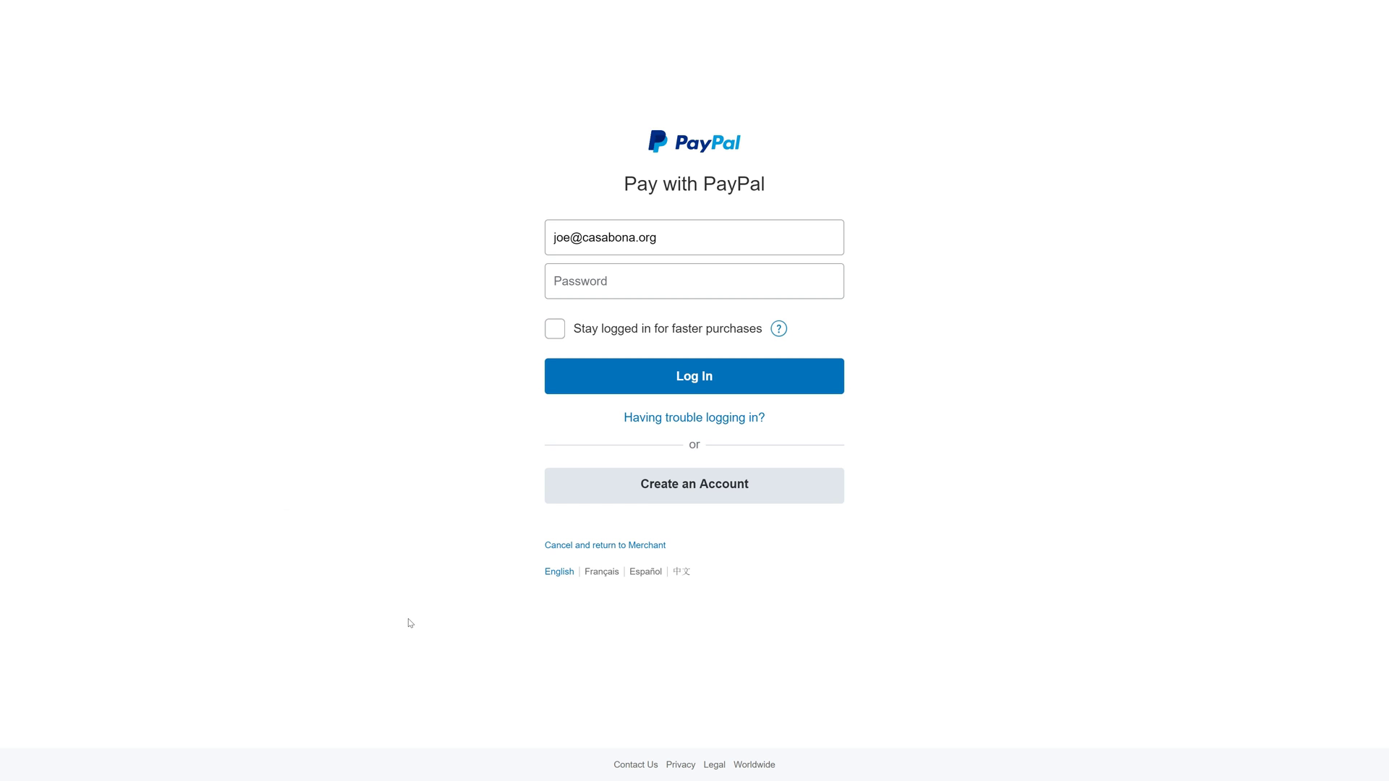
{"action": "triple_click", "coordinate": [579, 238]}
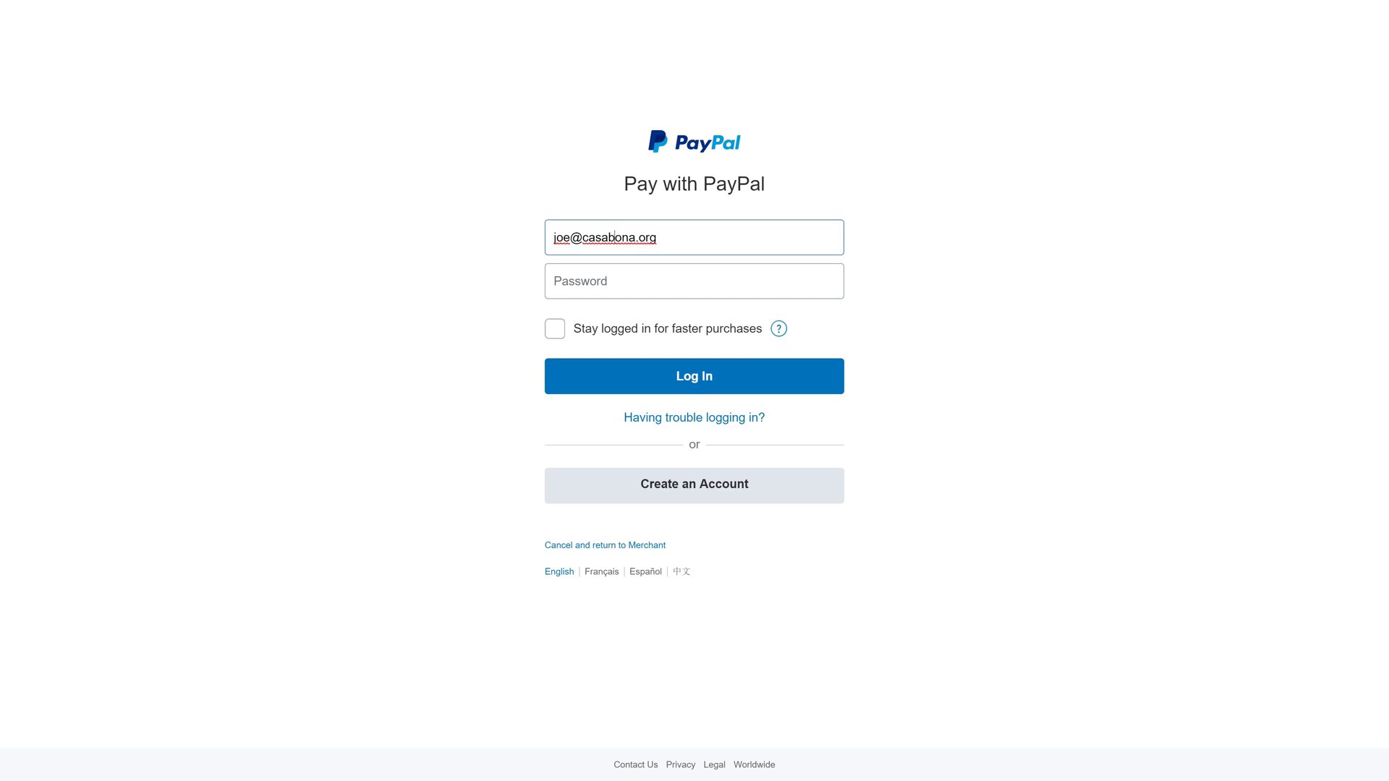
{"action": "key", "text": "BackSpace"}
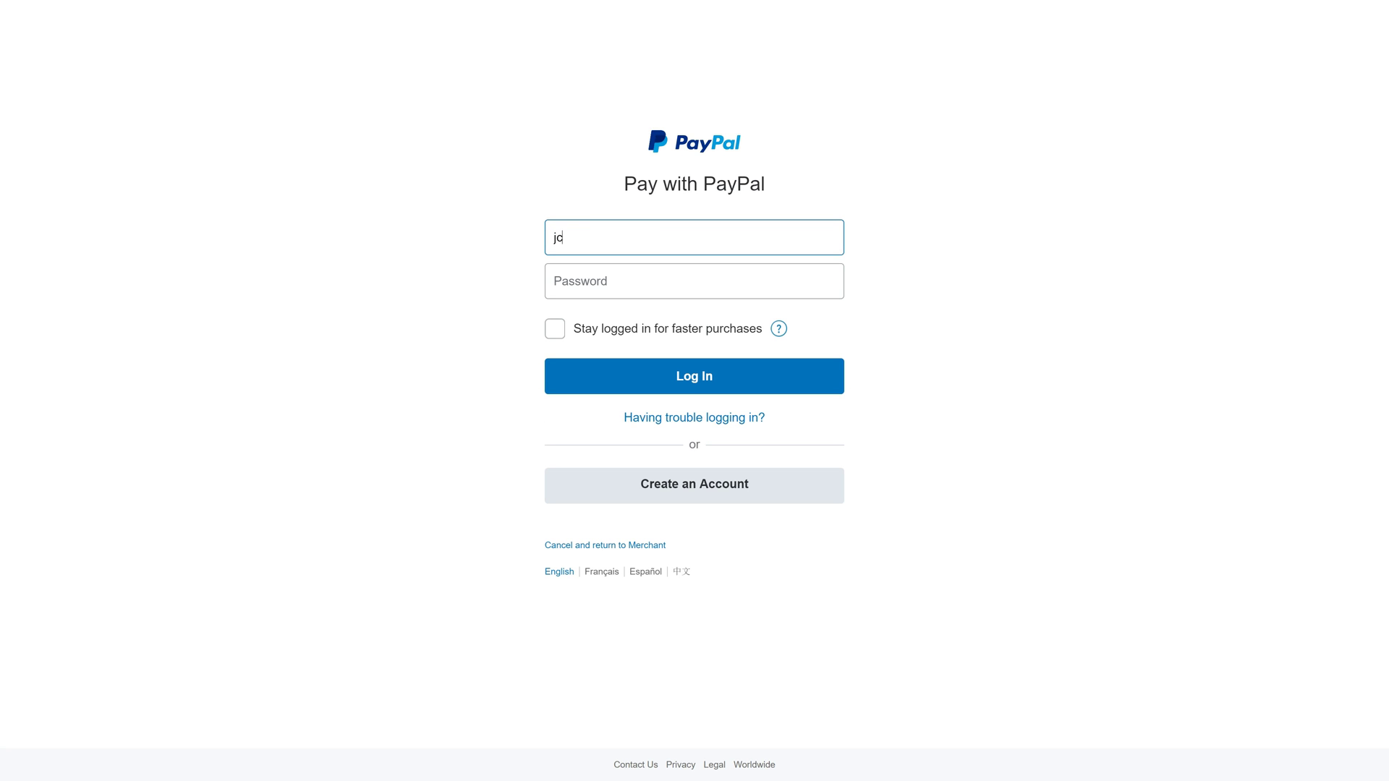
{"action": "key", "text": "Tab"}
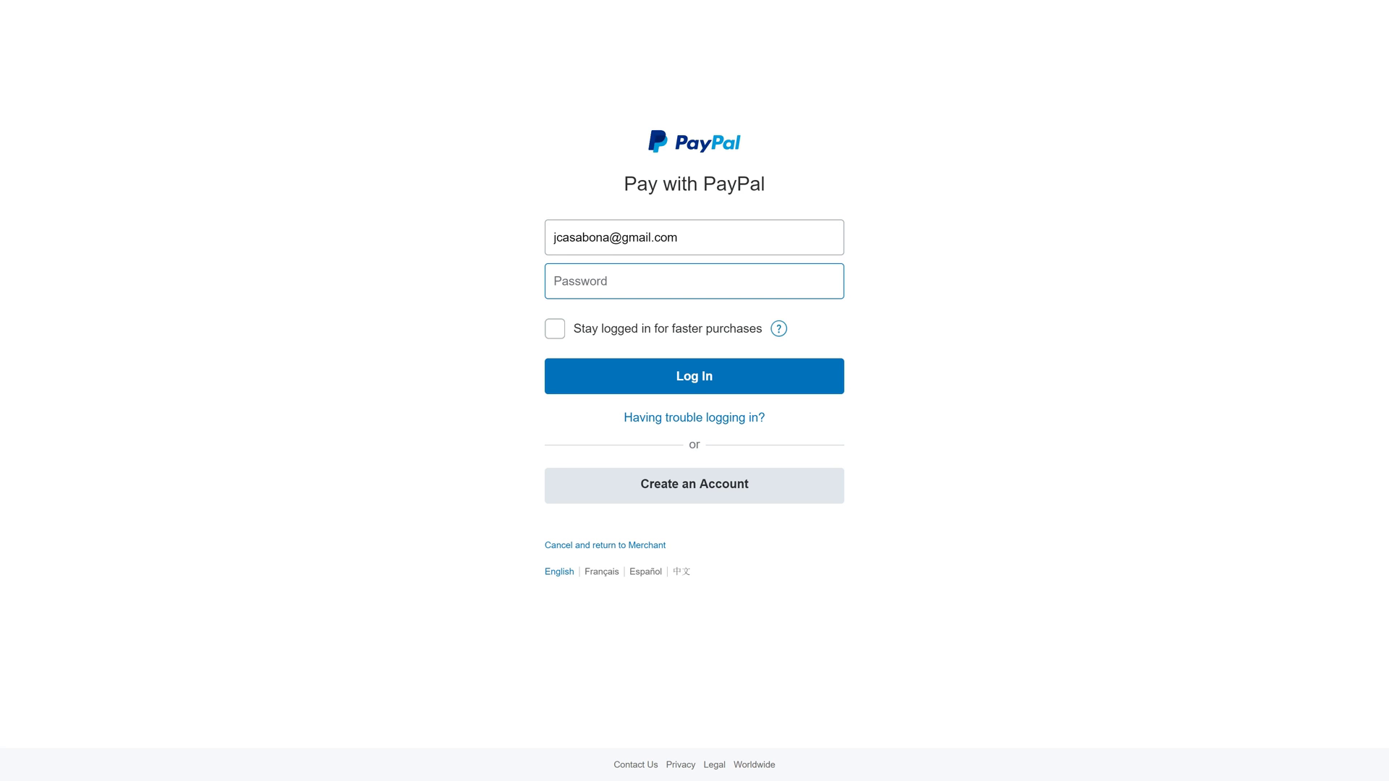
{"action": "type", "text": "••••••••"}
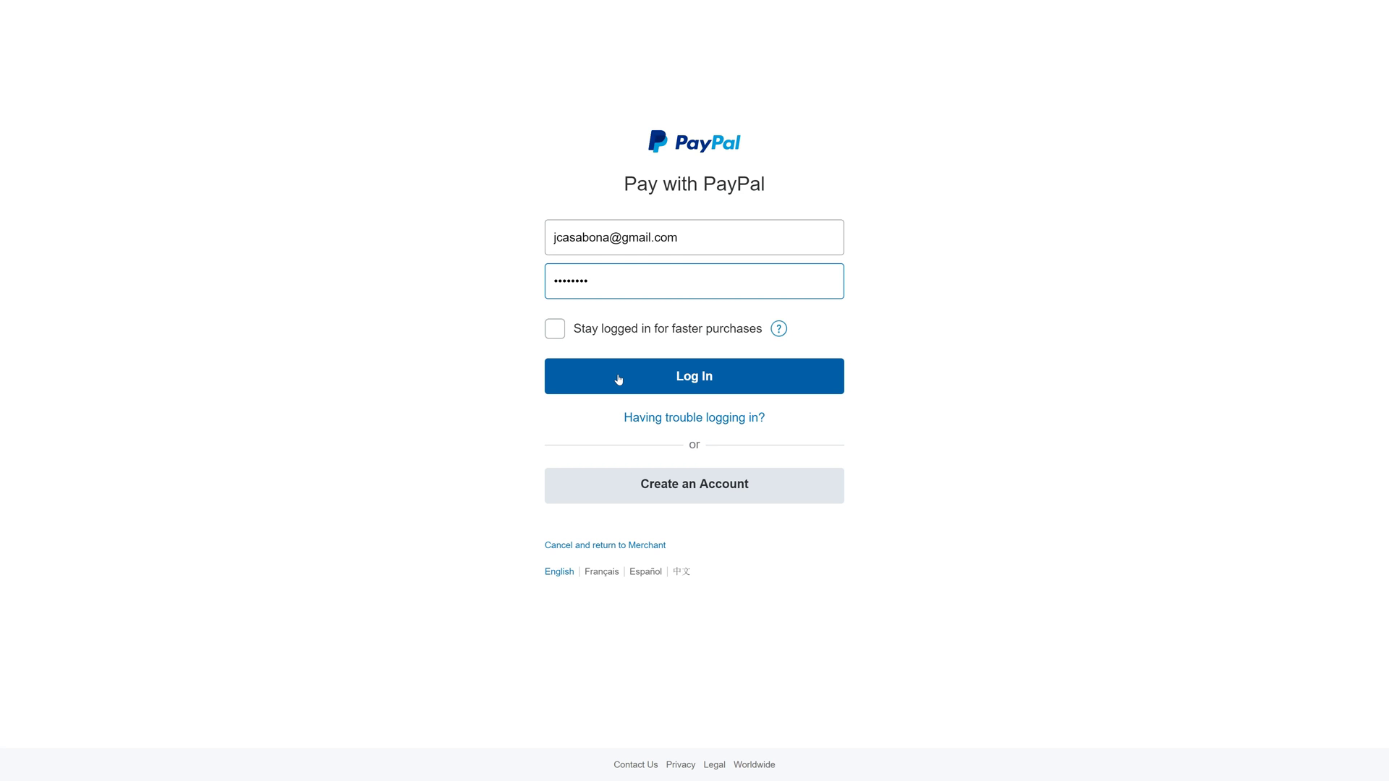
{"action": "left_click", "coordinate": [618, 379]}
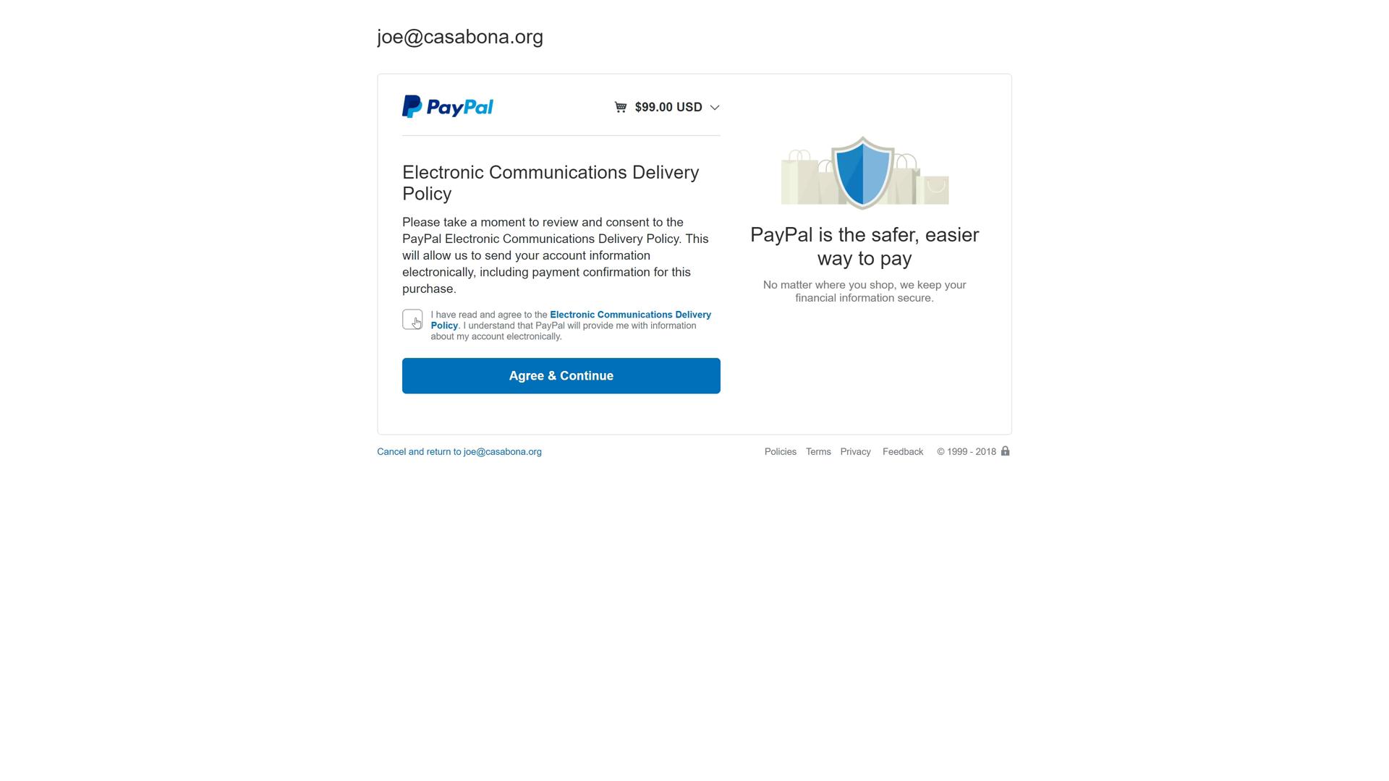
Accept the Electronic Communications Delivery Policy and pay the $99.00 USD from the buyer's PayPal Balance.
{"action": "left_click", "coordinate": [416, 322]}
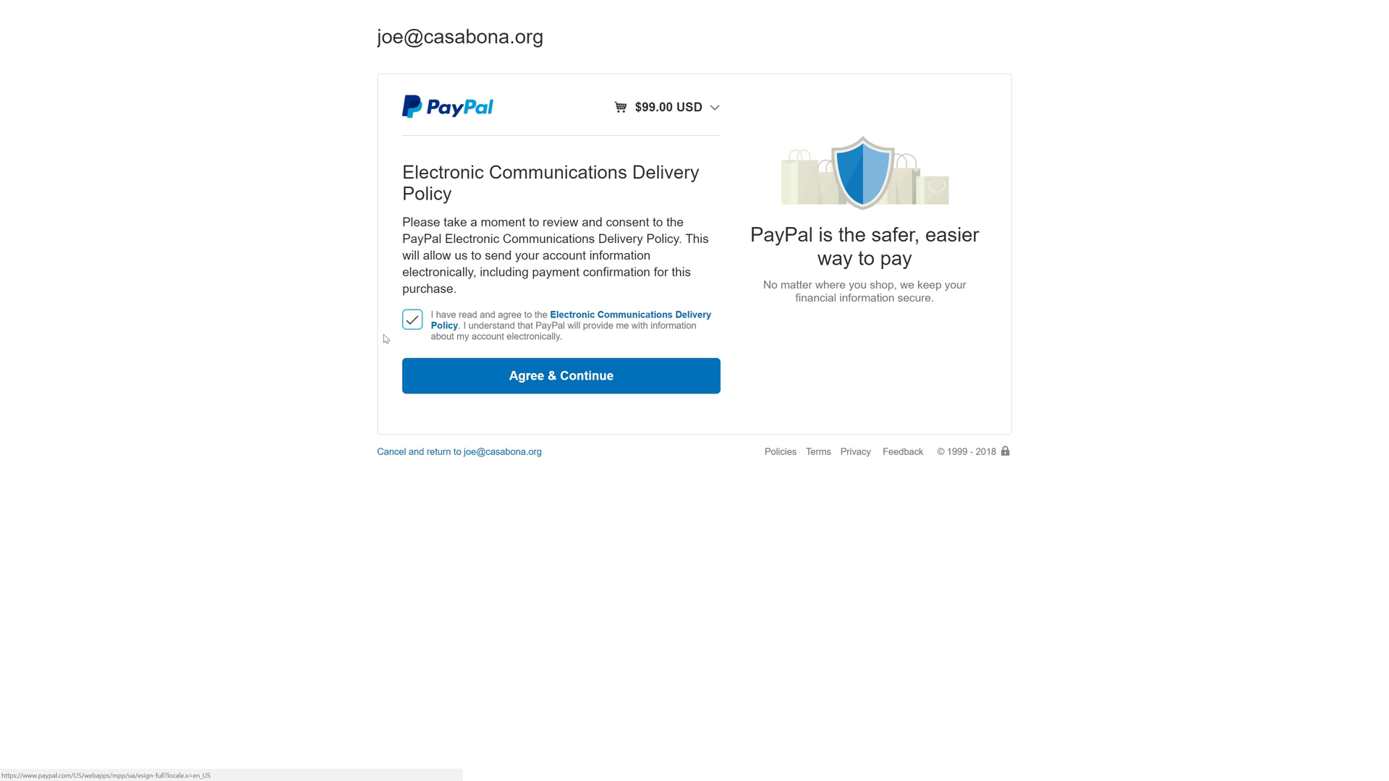
{"action": "left_click", "coordinate": [613, 391]}
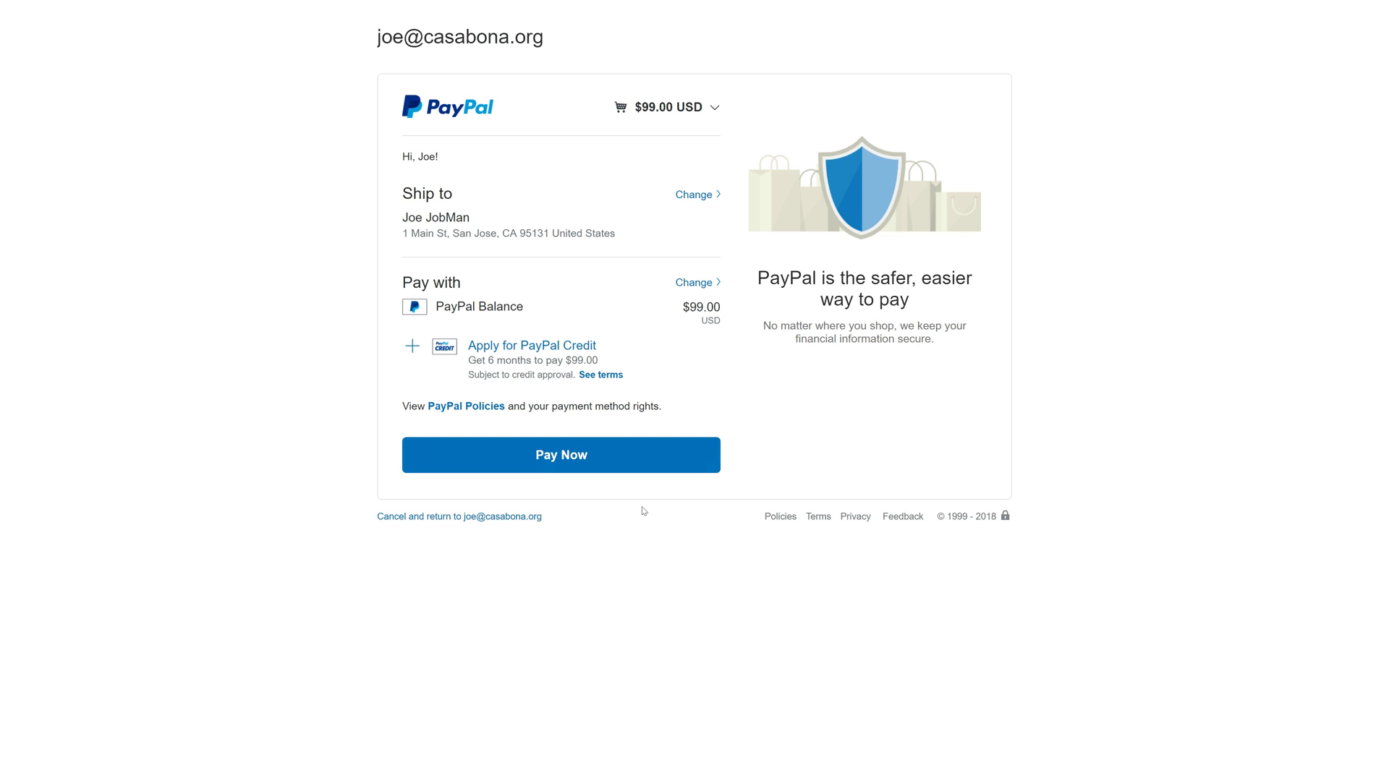
{"action": "left_click", "coordinate": [561, 457]}
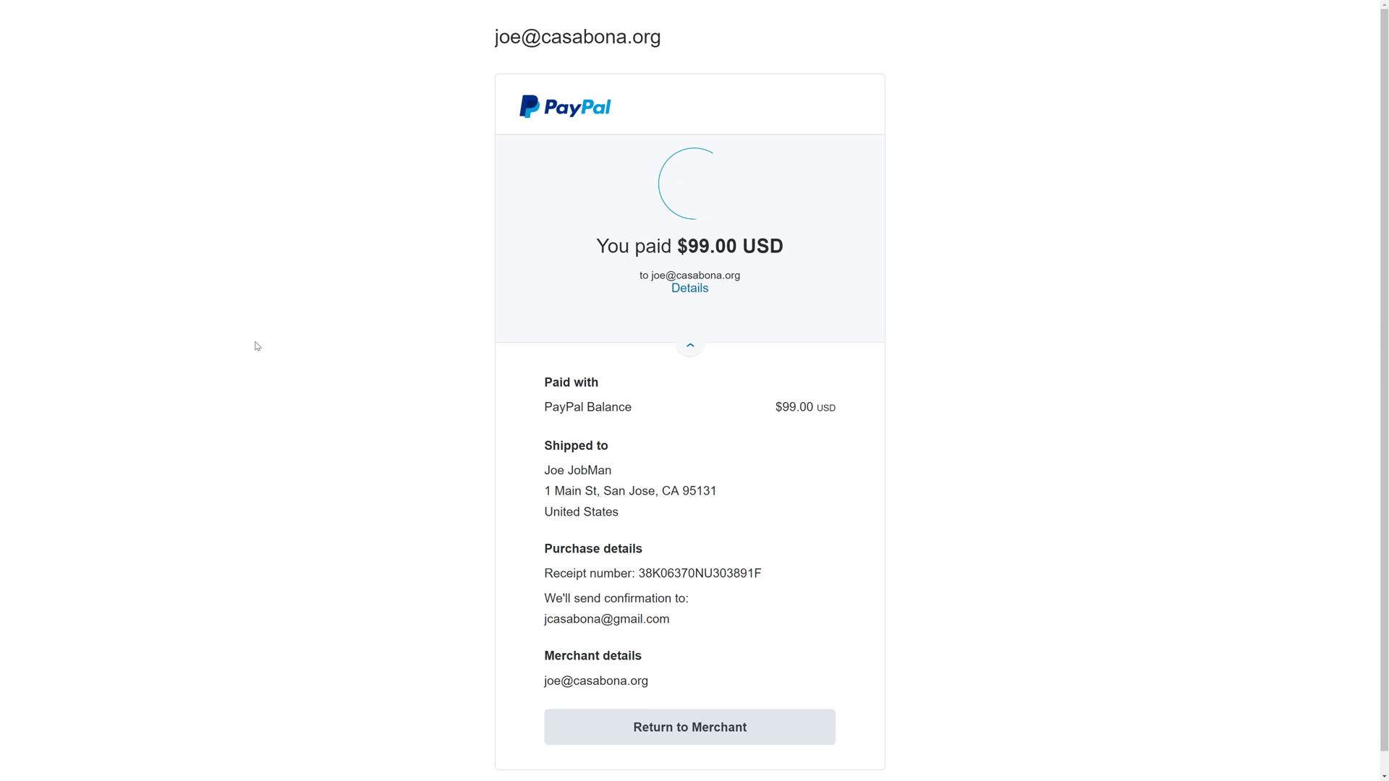
{"action": "scroll", "coordinate": [407, 481], "scroll_direction": "down", "scroll_amount": 1}
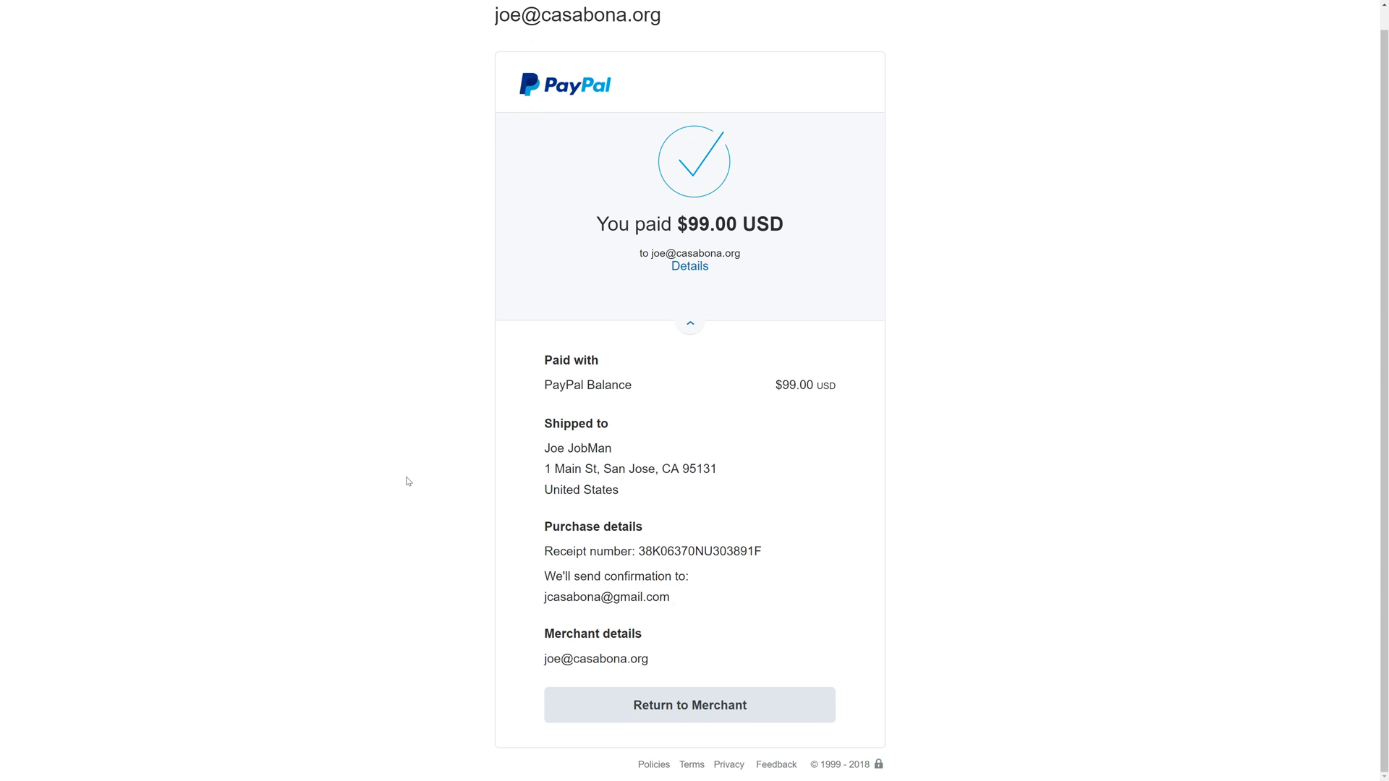
Return to the merchant's Thank You page, then go to Forms > Entries in the dashboard.
{"action": "left_click", "coordinate": [698, 709]}
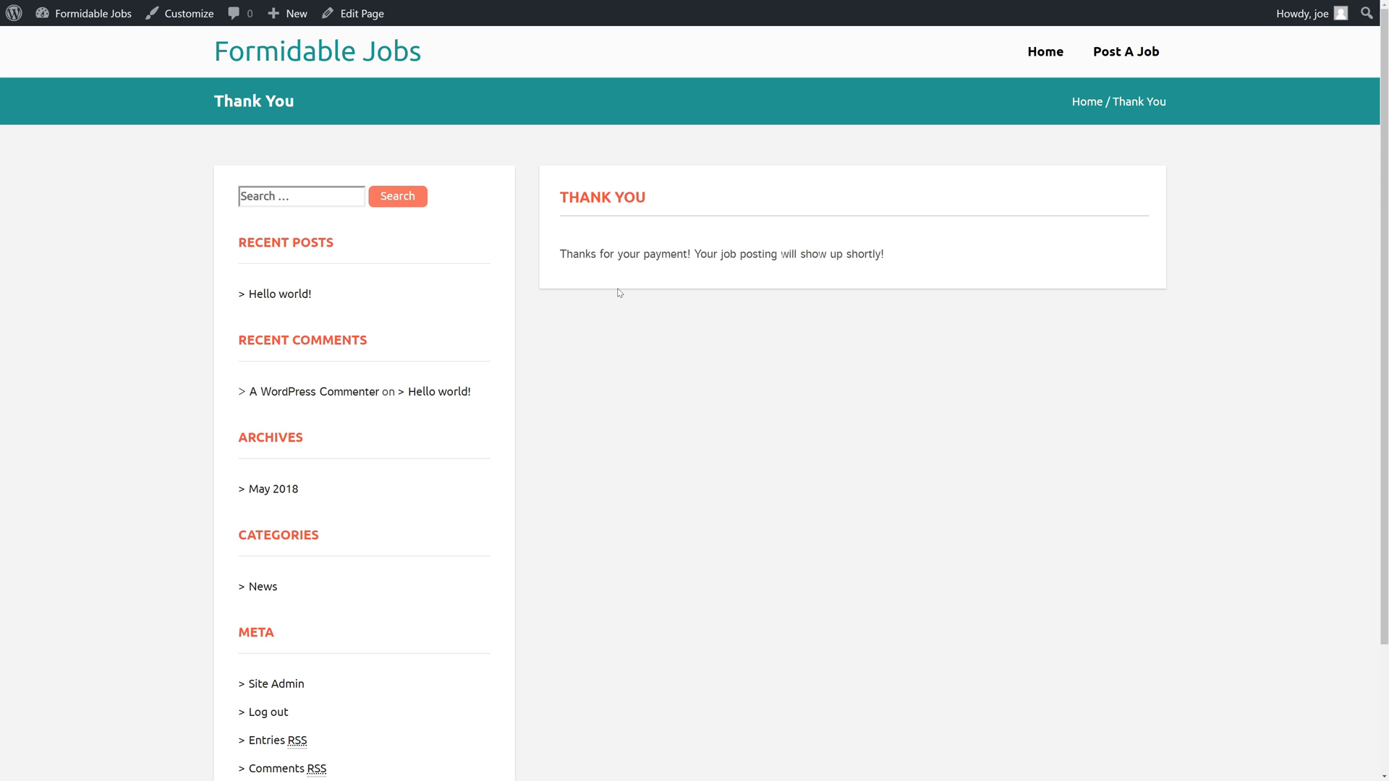
{"action": "mouse_move", "coordinate": [93, 13]}
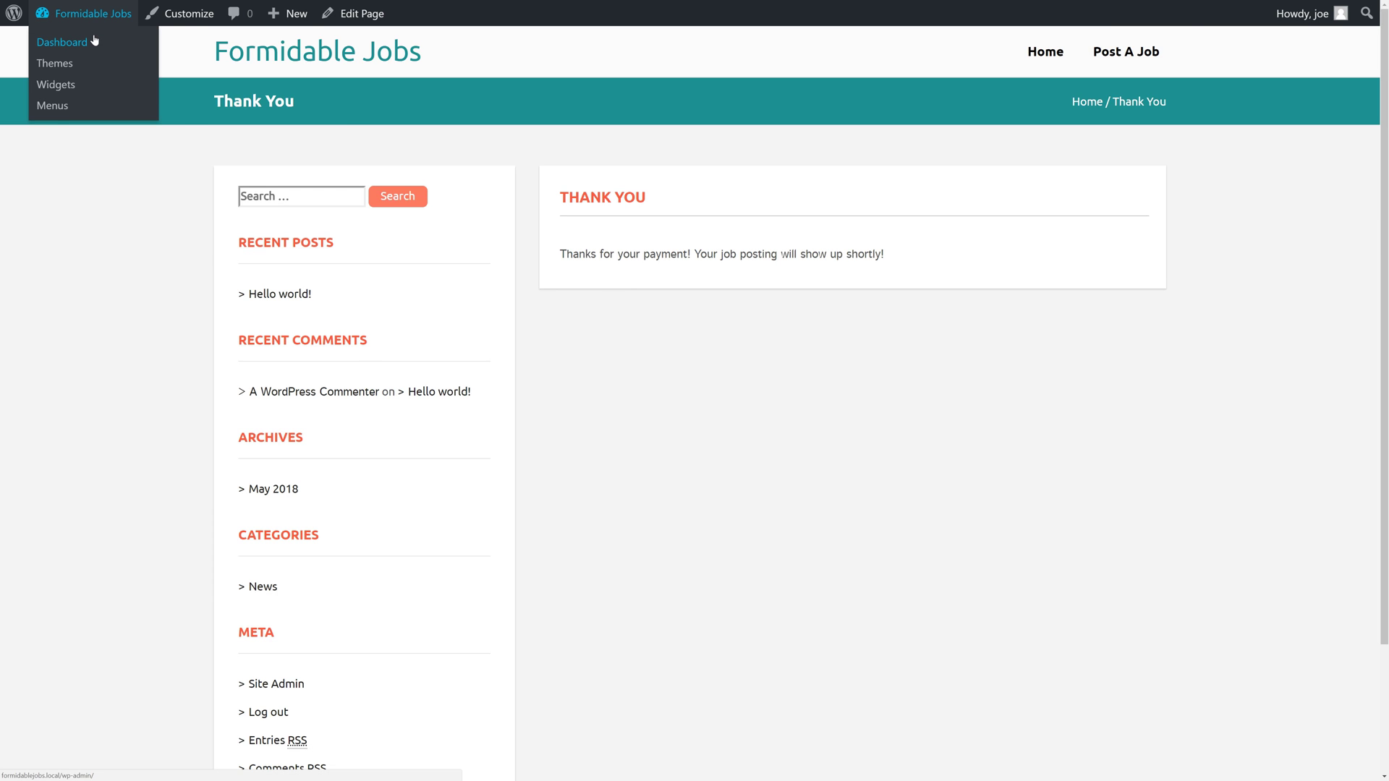
{"action": "left_click", "coordinate": [94, 40]}
{"action": "mouse_move", "coordinate": [73, 260]}
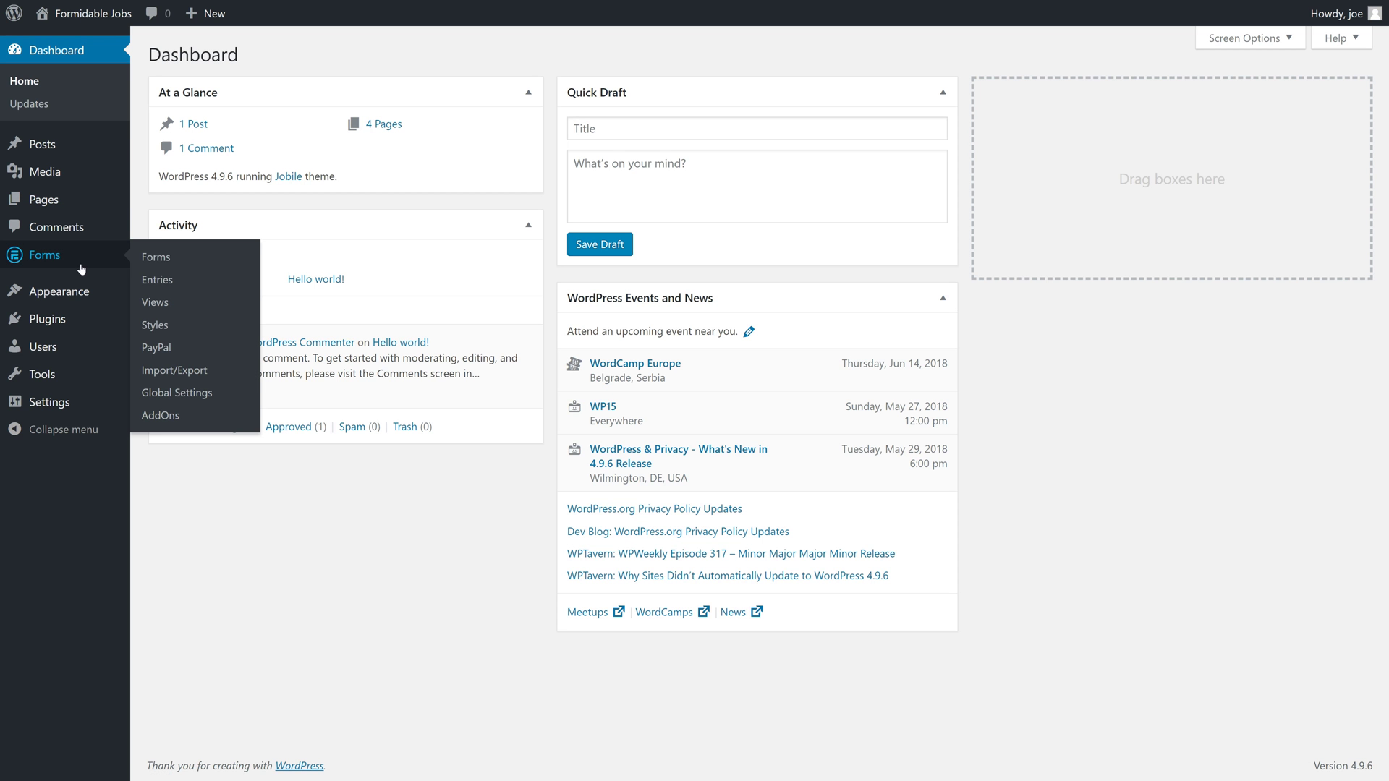
{"action": "left_click", "coordinate": [157, 280]}
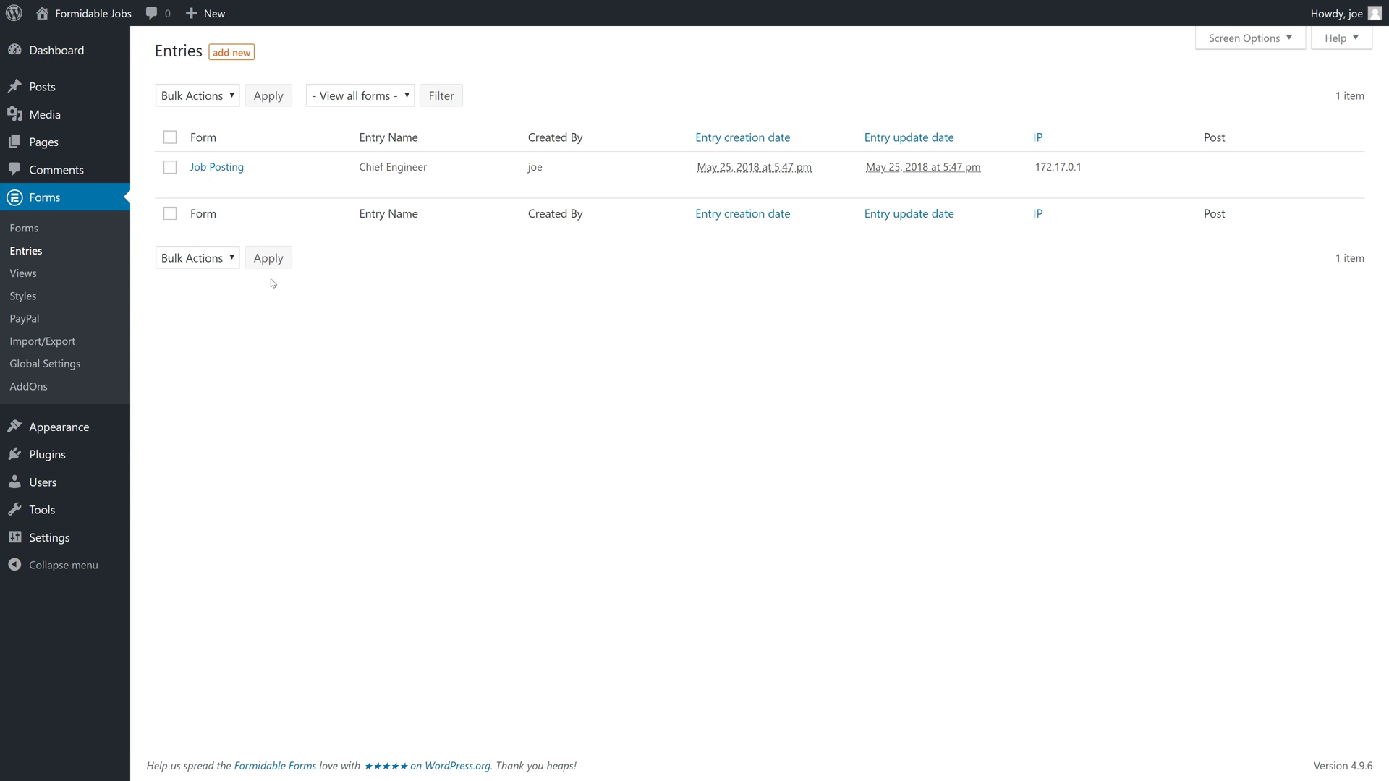
View the Chief Engineer entry to confirm its $99.00 payment dated May 25, 2018.
{"action": "mouse_move", "coordinate": [309, 183]}
{"action": "left_click", "coordinate": [262, 185]}
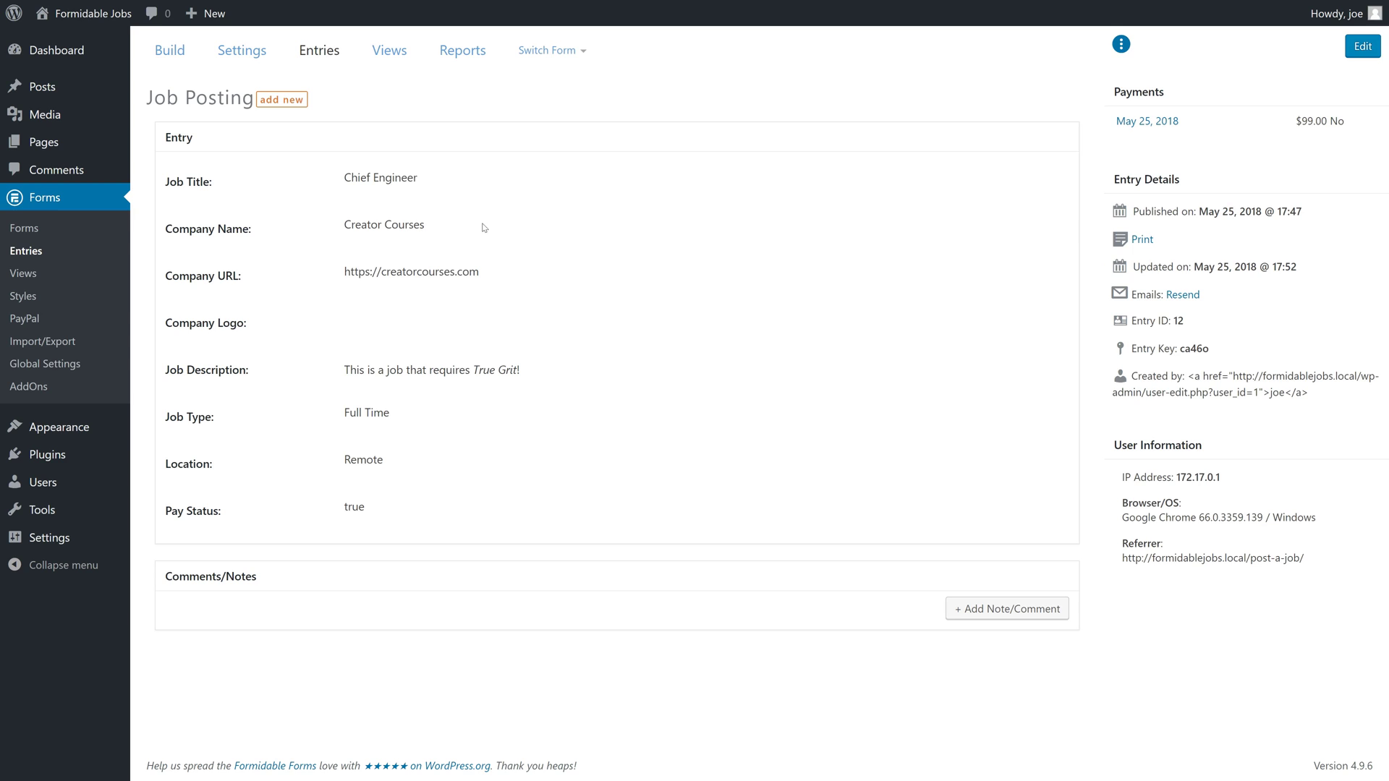